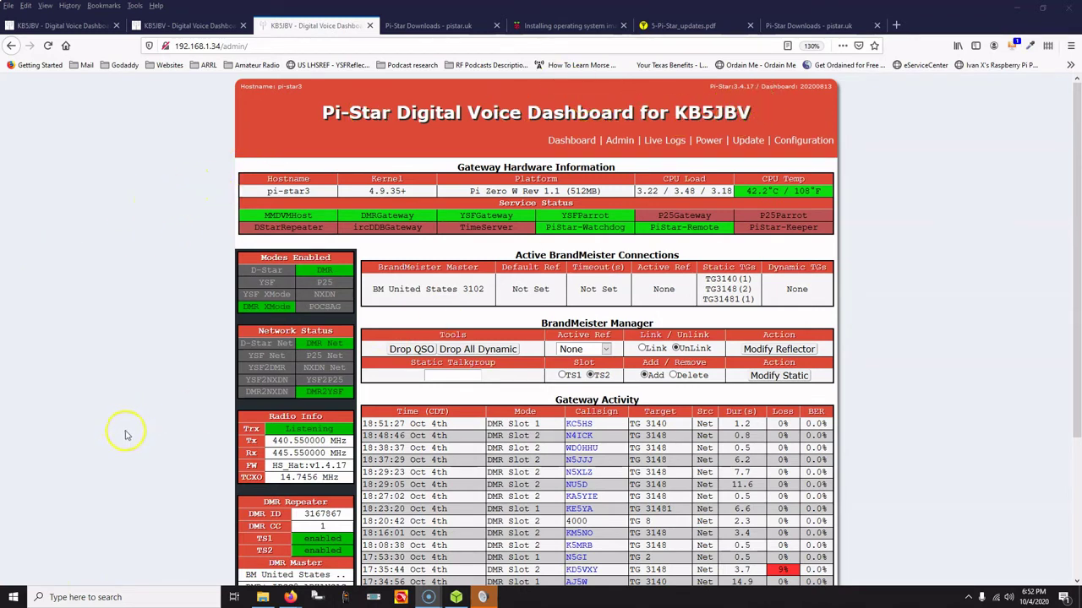
scroll(121, 495, "down", 4)
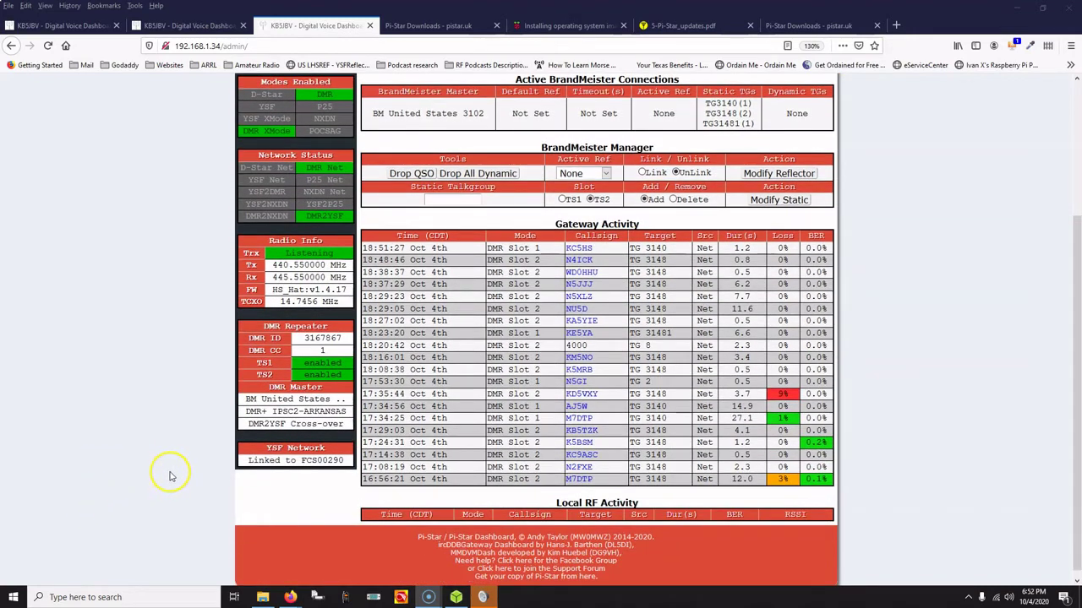
scroll(972, 267, "up", 4)
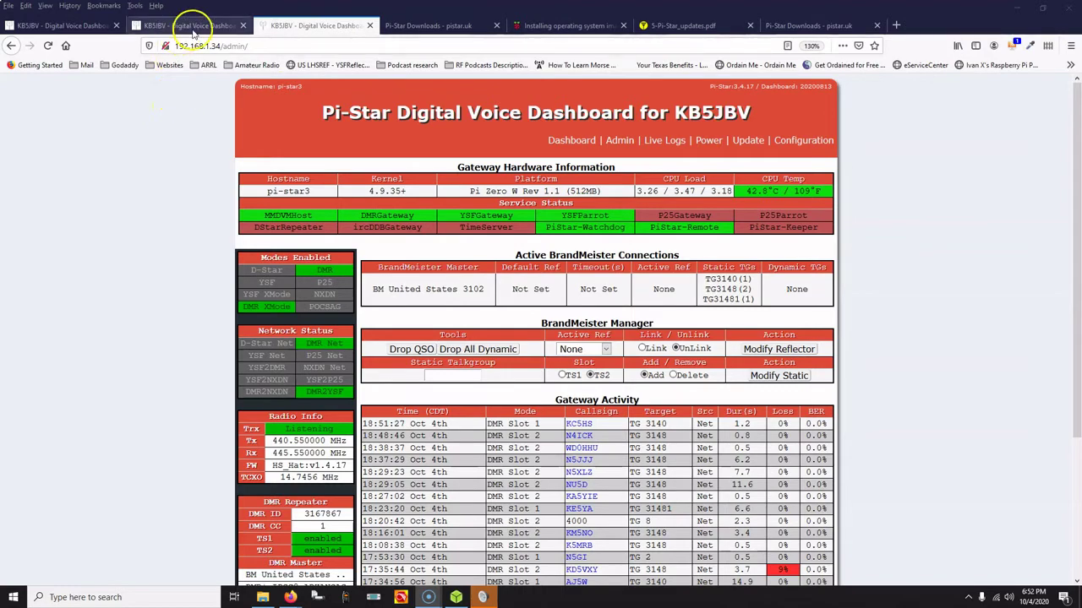
scroll(167, 188, "down", 3)
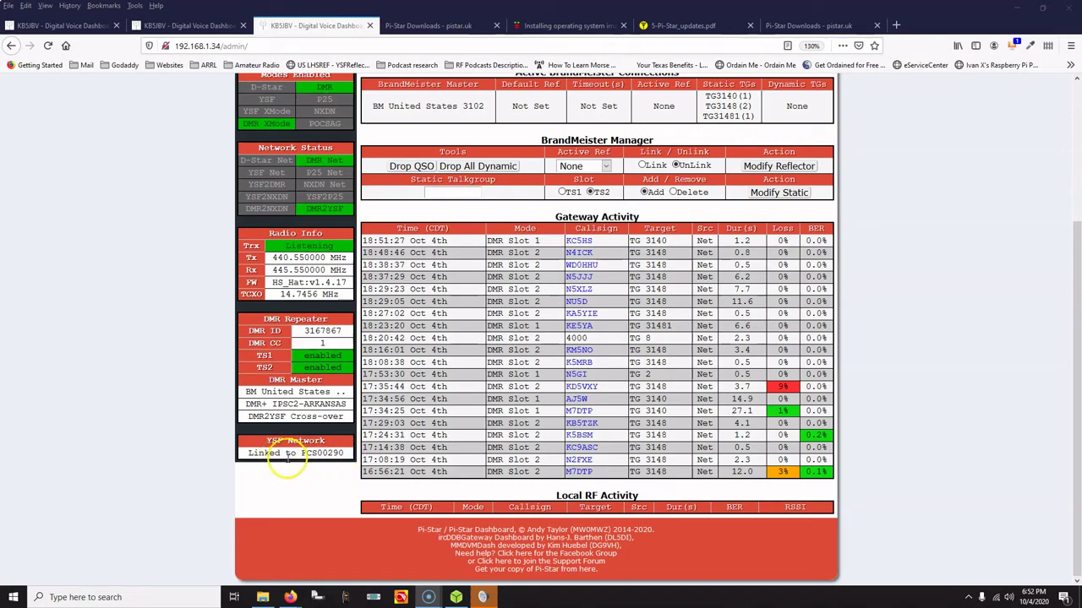
scroll(1039, 370, "up", 3)
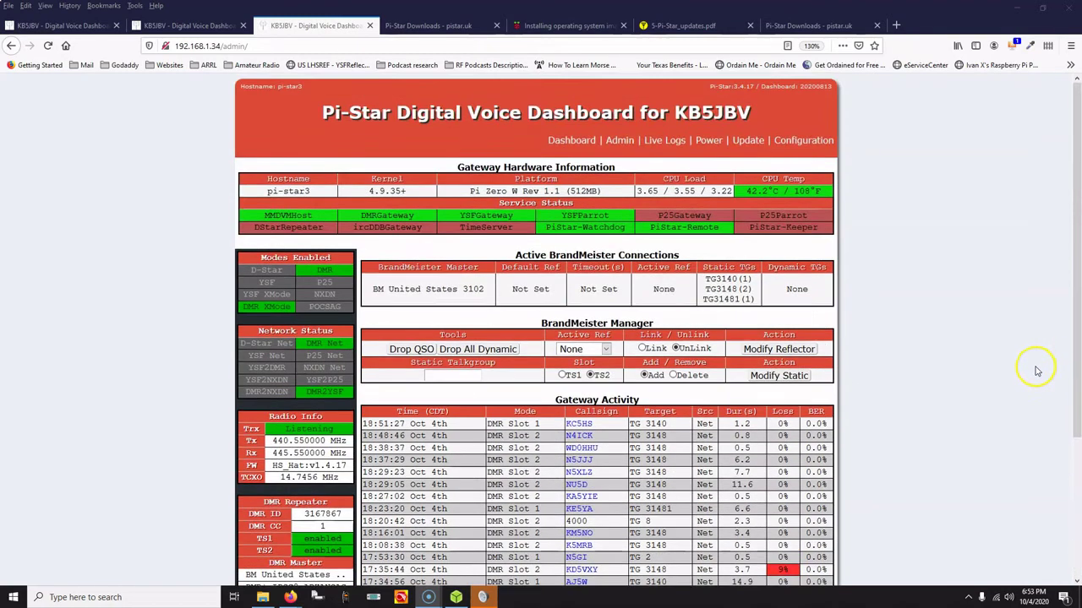
scroll(1022, 373, "down", 3)
scroll(1021, 374, "up", 1)
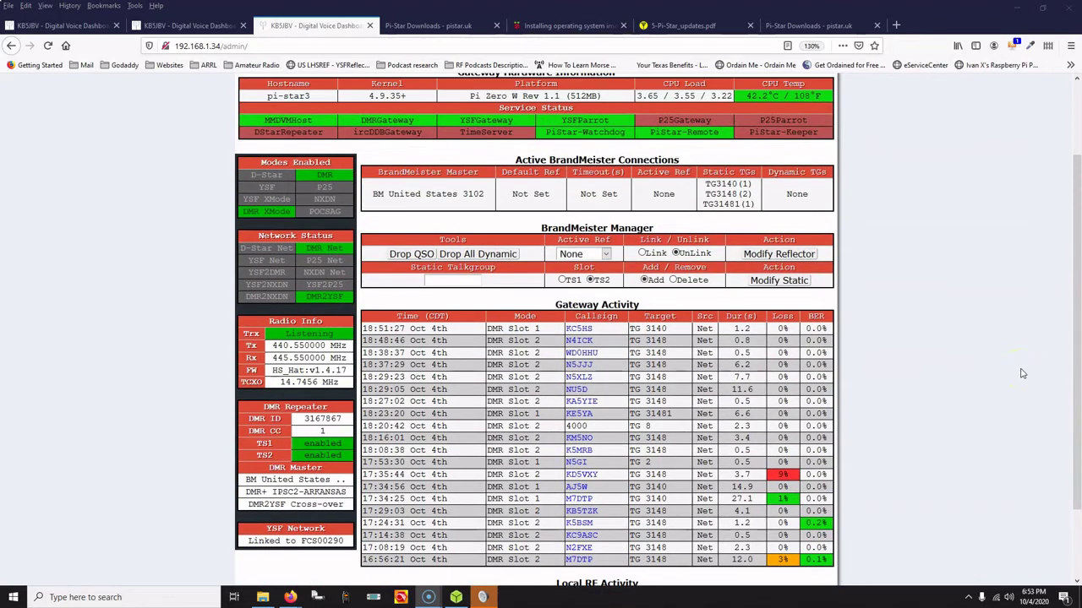
scroll(1021, 374, "up", 1)
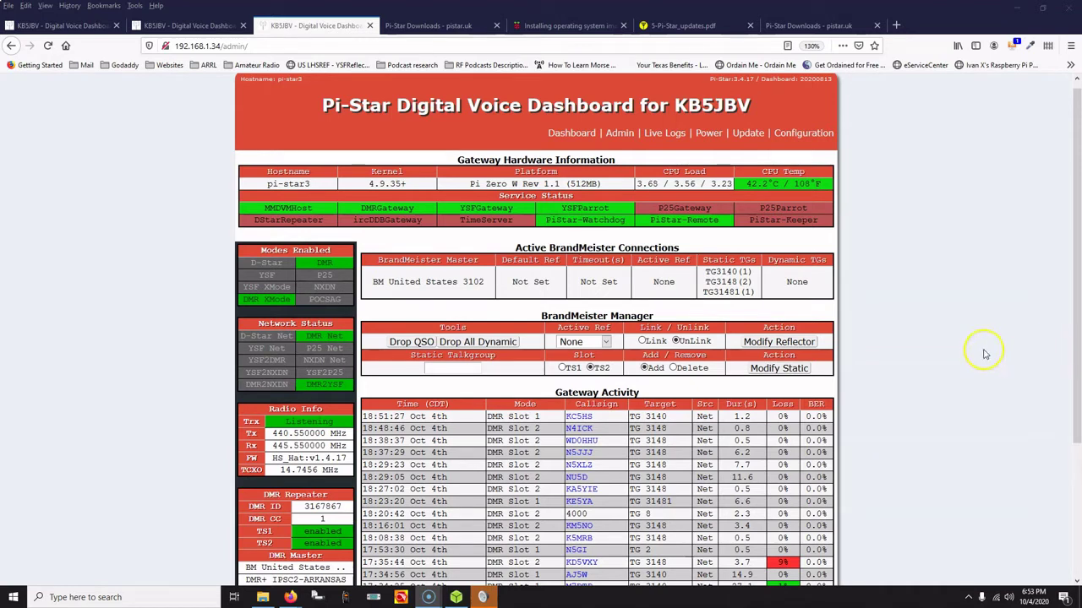
scroll(984, 353, "up", 1)
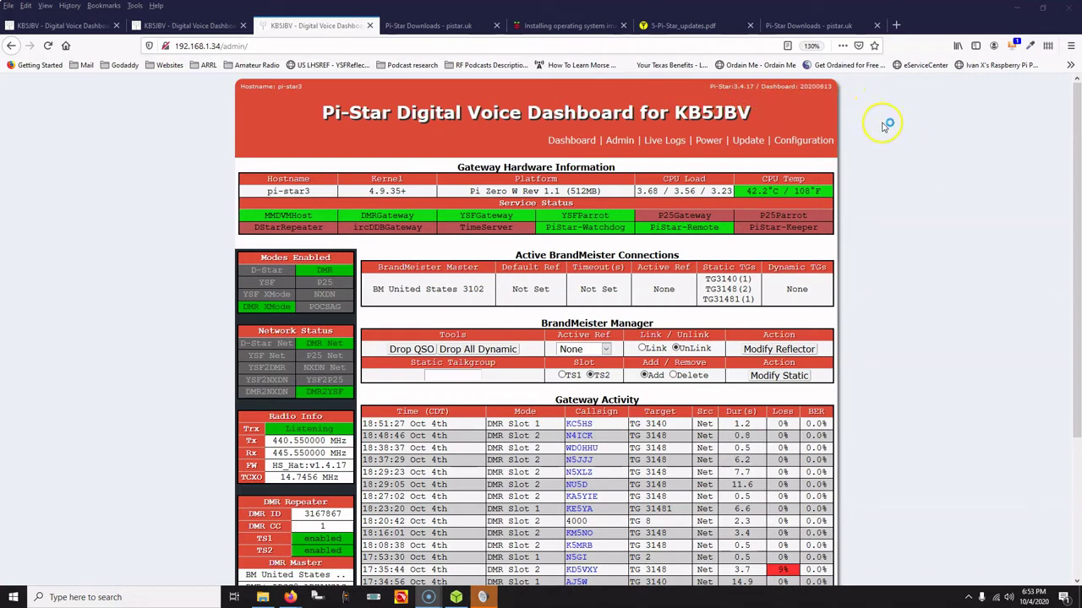
left_click(194, 25)
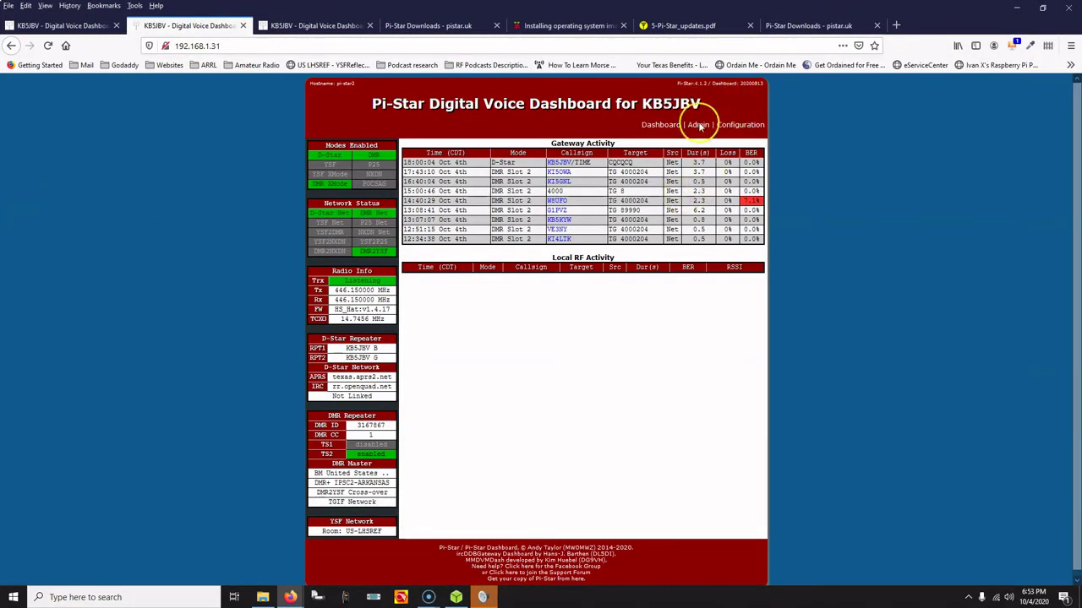
key("ctrl+plus")
key("ctrl+plus")
key("ctrl+plus")
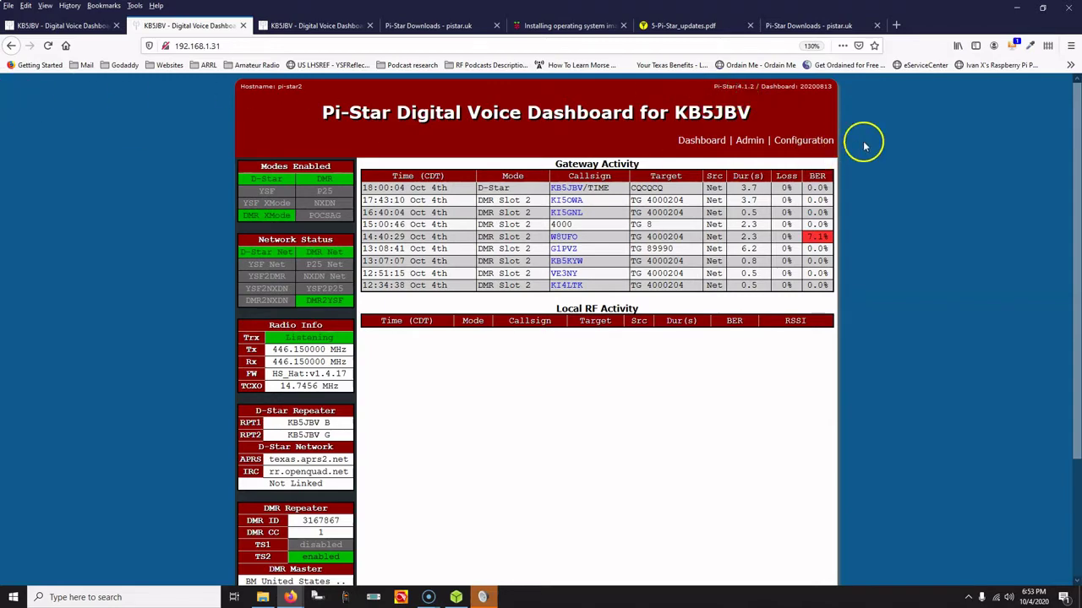
left_click(64, 25)
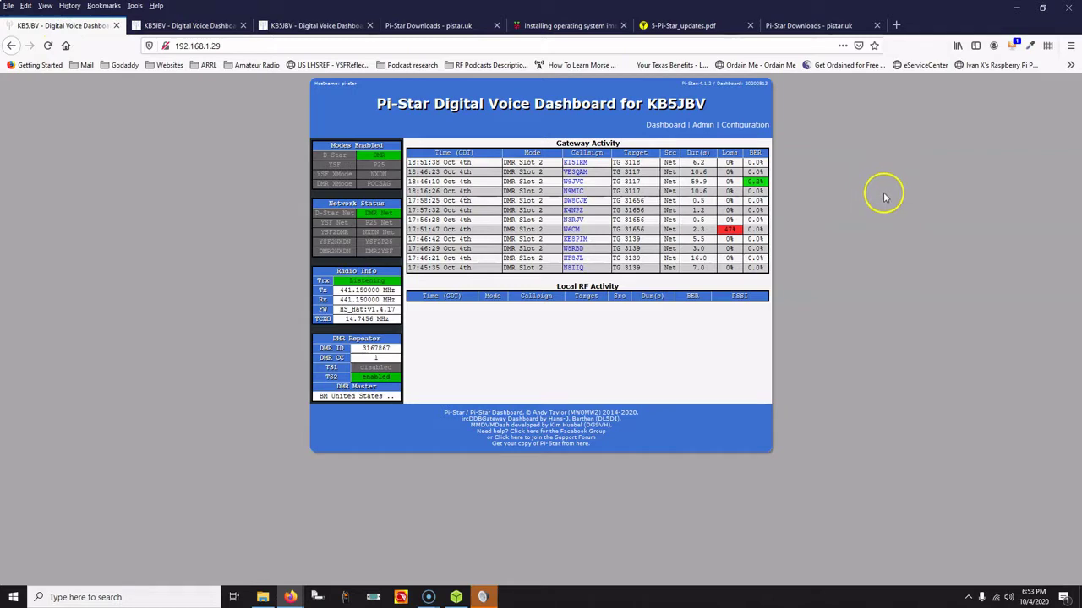
scroll(883, 199, "up", 4, "ctrl")
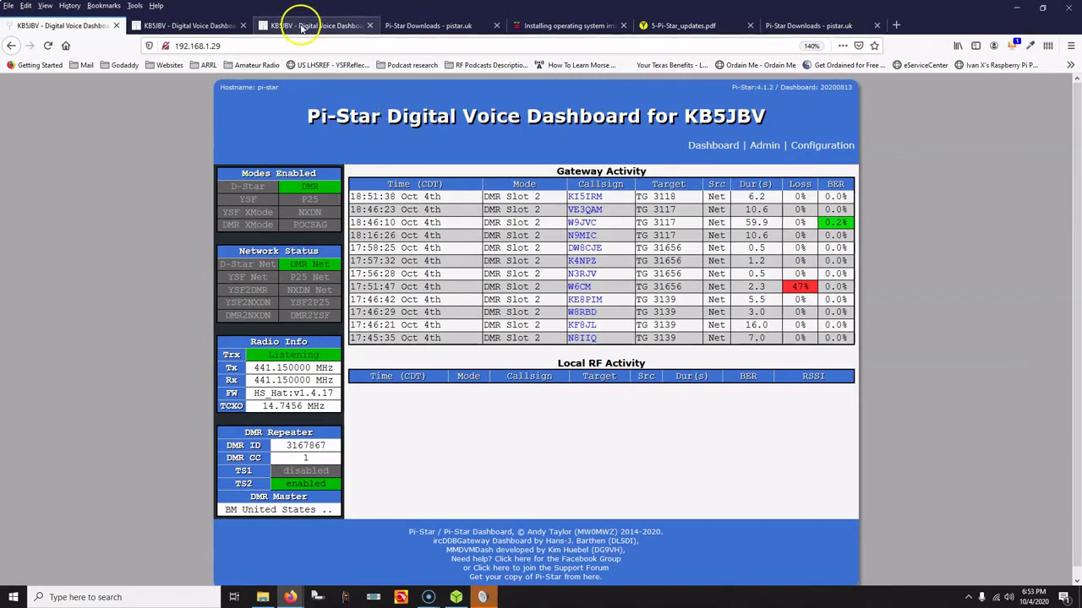
left_click(302, 26)
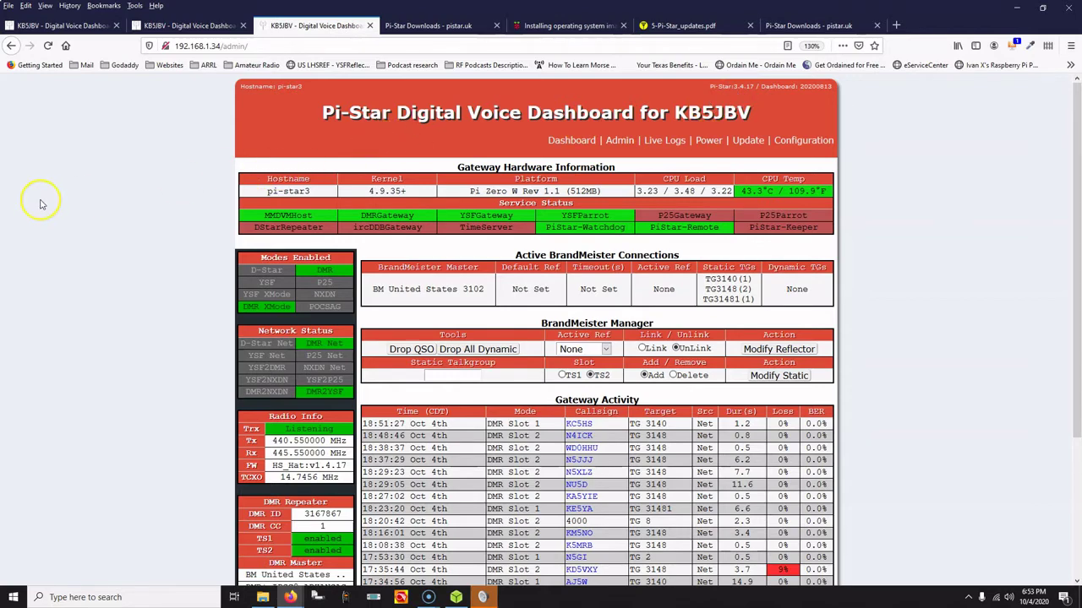
scroll(38, 205, "down", 2)
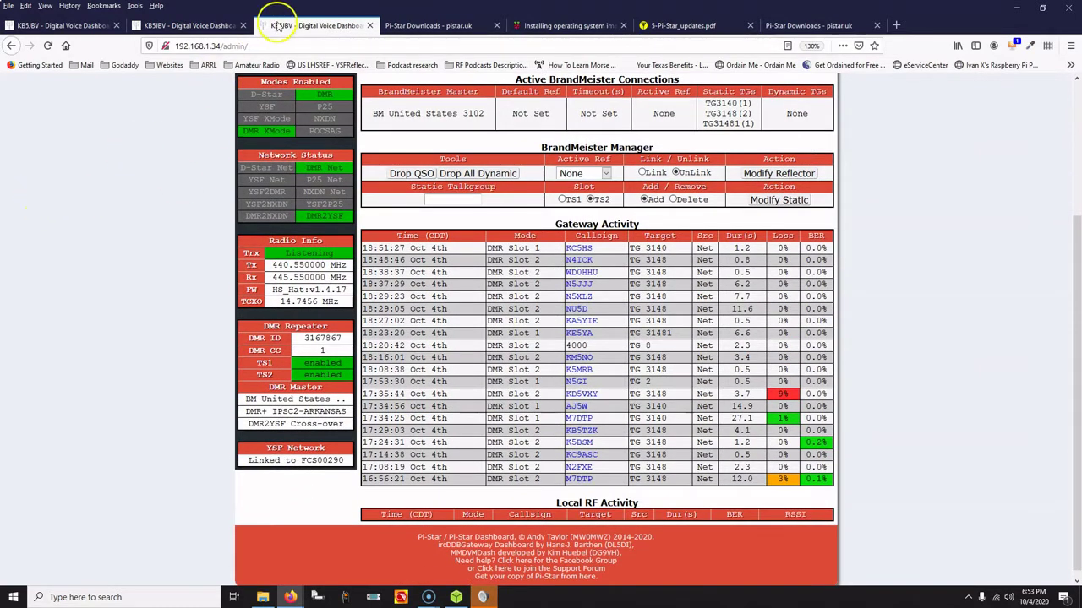
Log into pi-star2's admin page with the saved login and review its D-Star, BrandMeister and TGIF link managers.
left_click(180, 25)
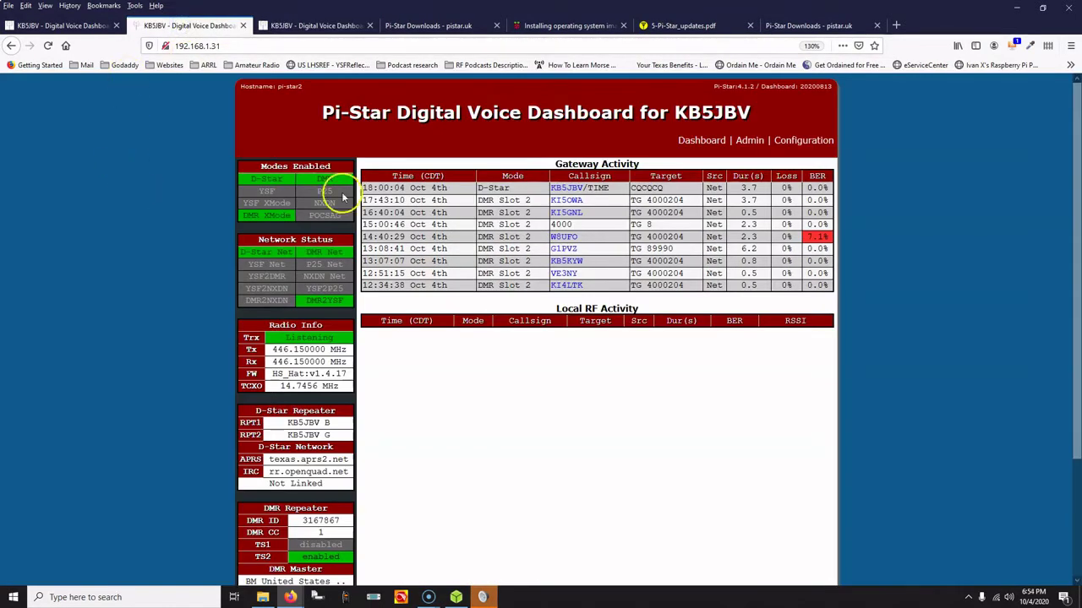
left_click(746, 142)
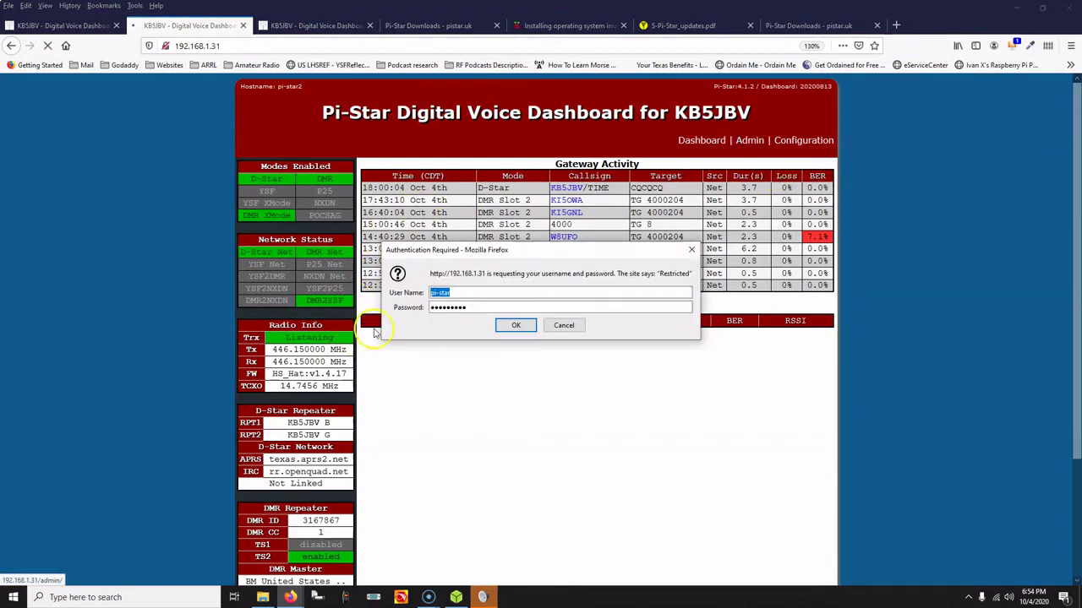
left_click(519, 326)
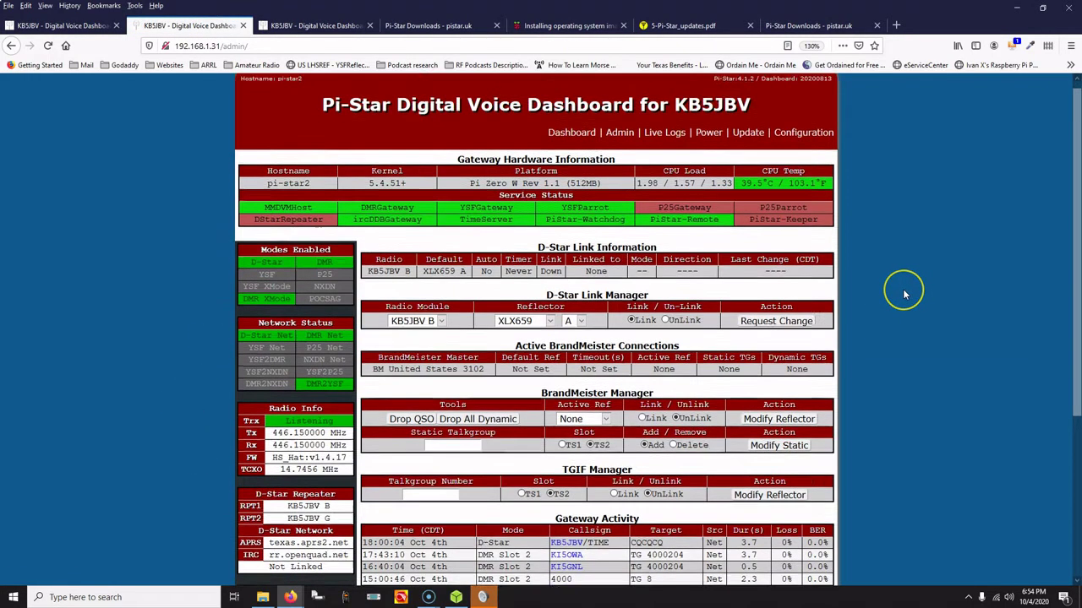
scroll(905, 293, "down", 4)
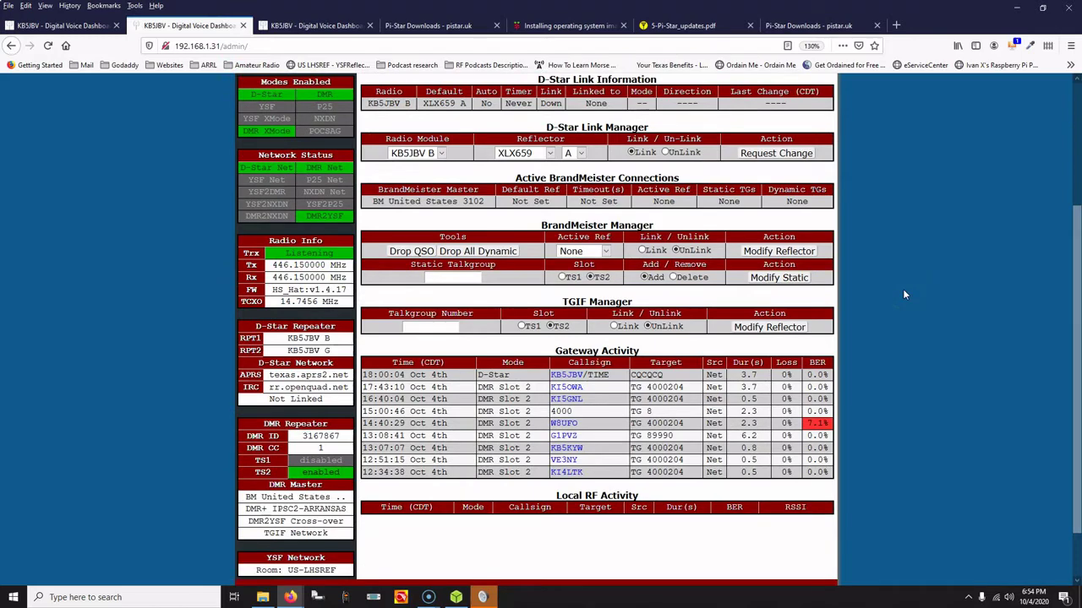
scroll(902, 289, "up", 4)
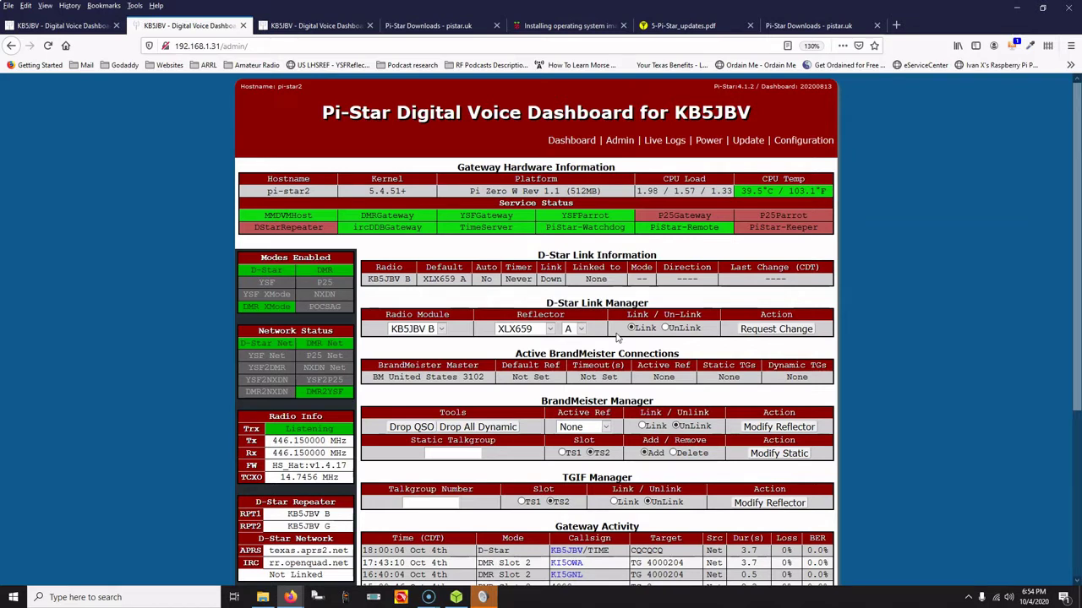
scroll(615, 337, "down", 2)
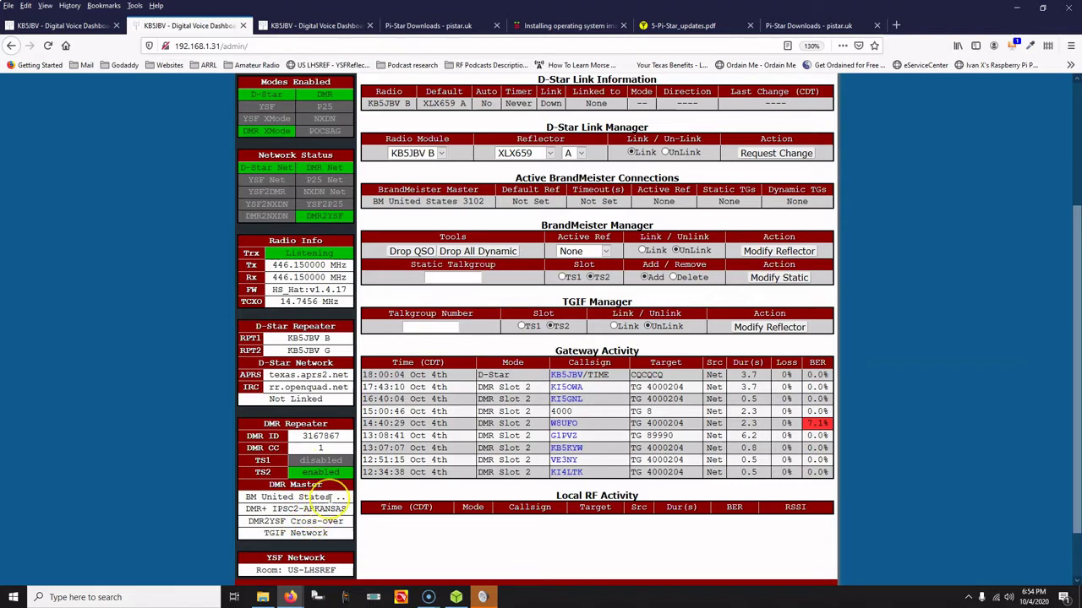
scroll(328, 502, "down", 2)
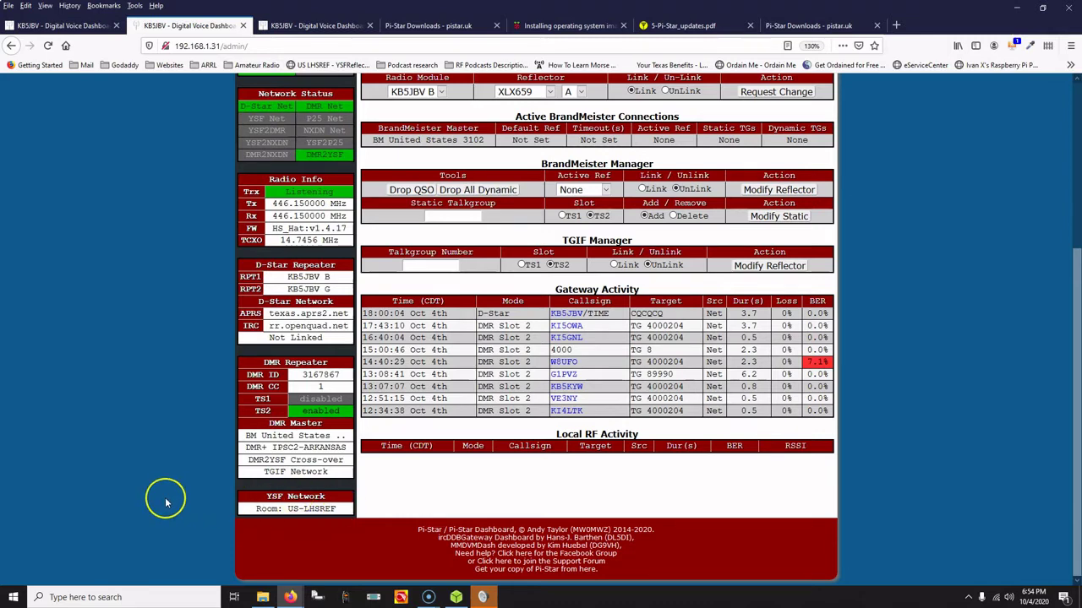
scroll(162, 498, "up", 3)
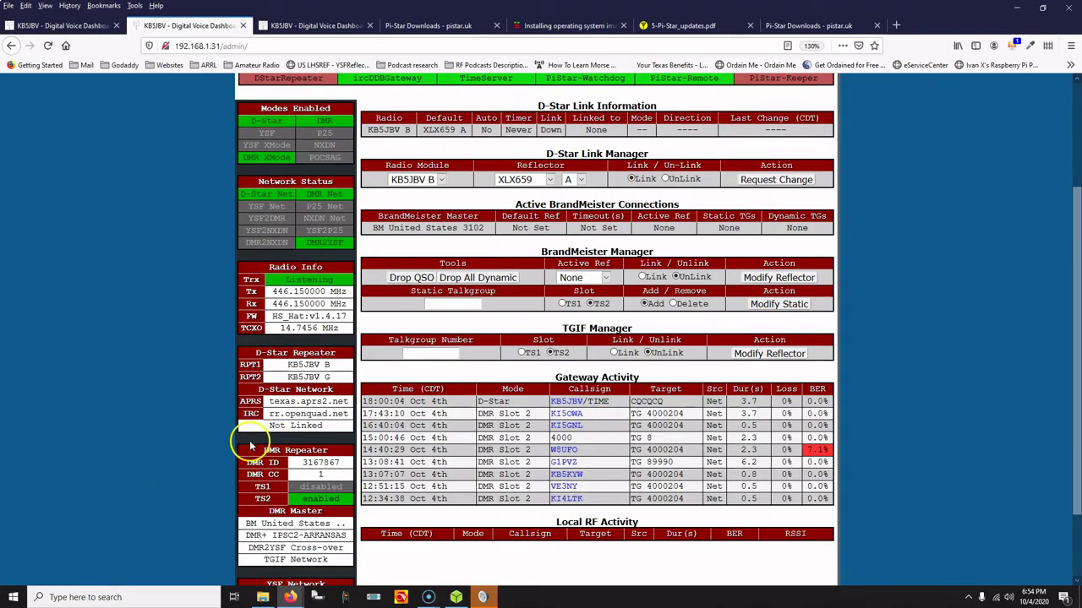
scroll(226, 455, "down", 2)
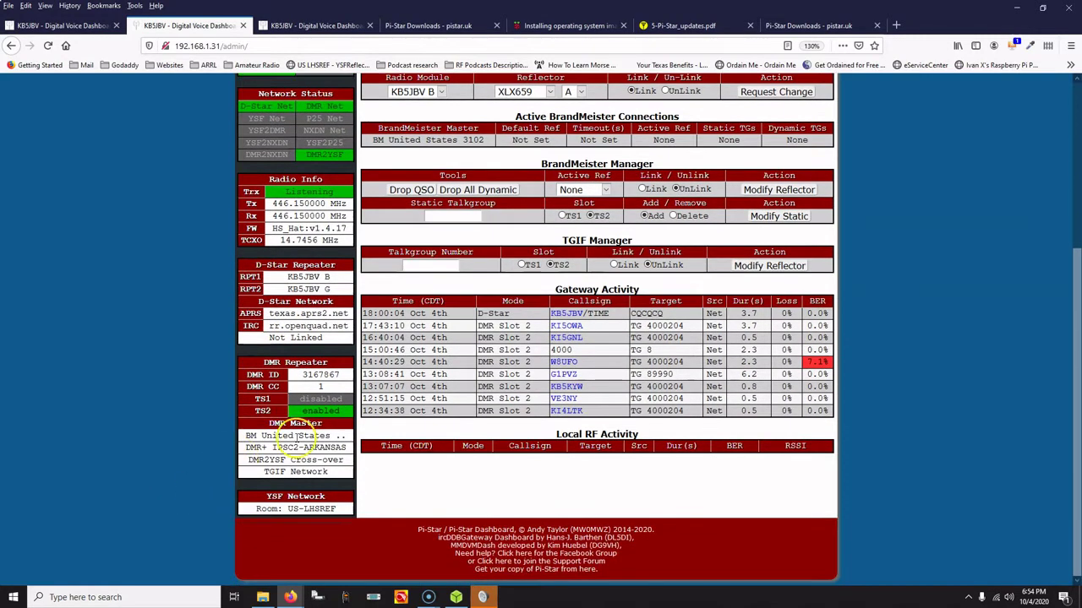
scroll(249, 422, "up", 4)
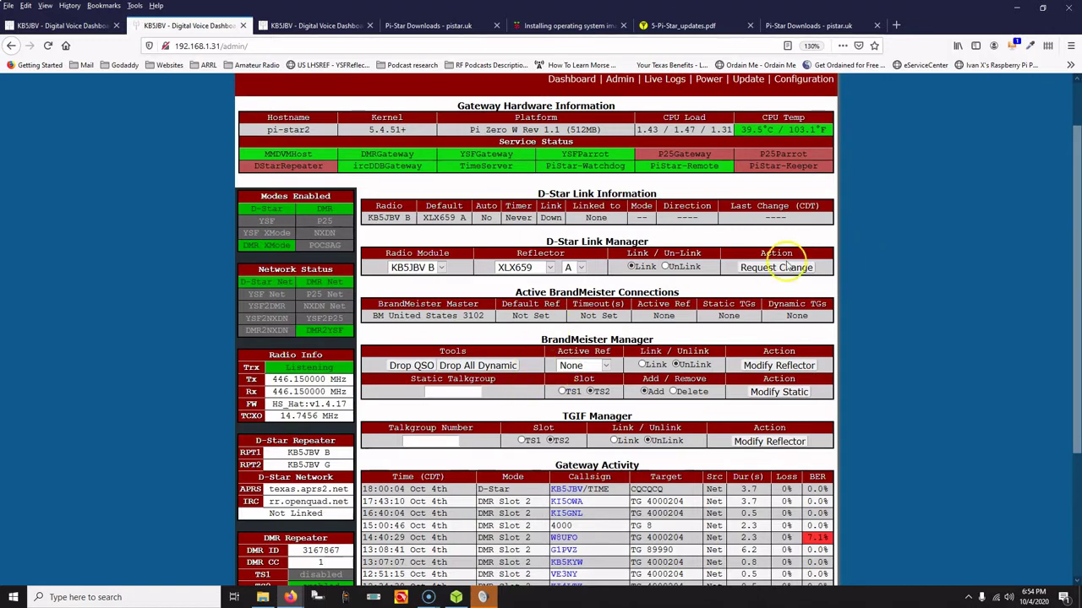
Review the pi-star admin page, then show the pi-star3 (192.168.1.34) dashboard running Pi-Star 3.4.17.
left_click(85, 26)
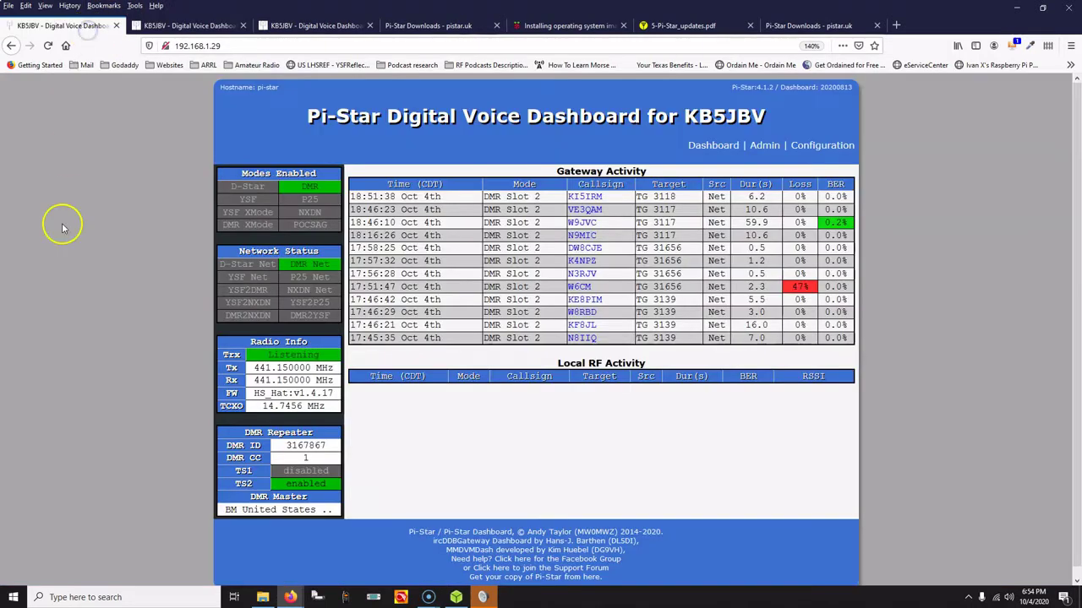
left_click(765, 146)
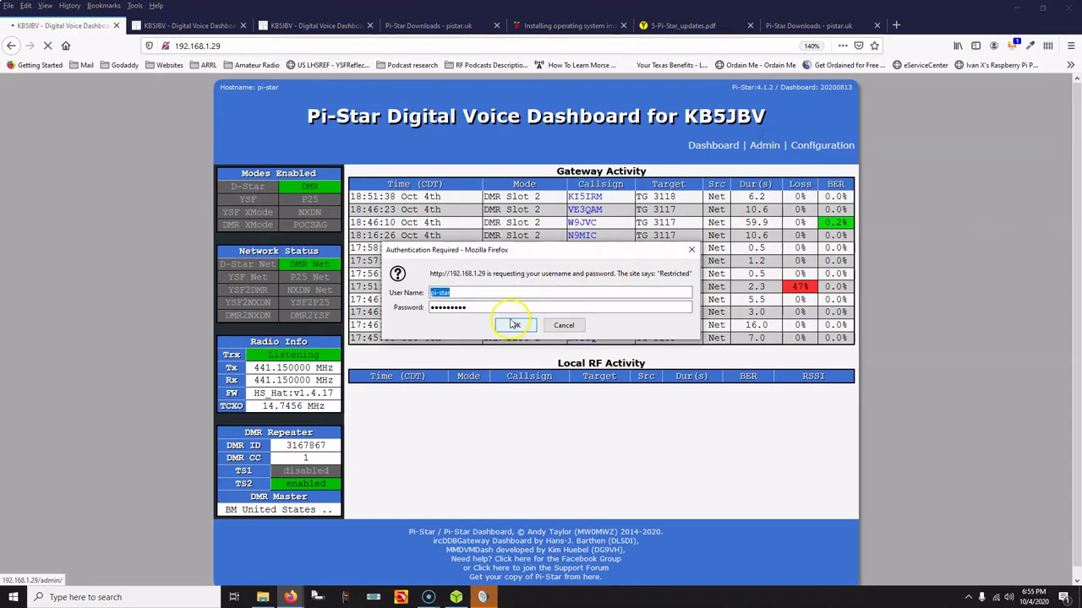
left_click(514, 327)
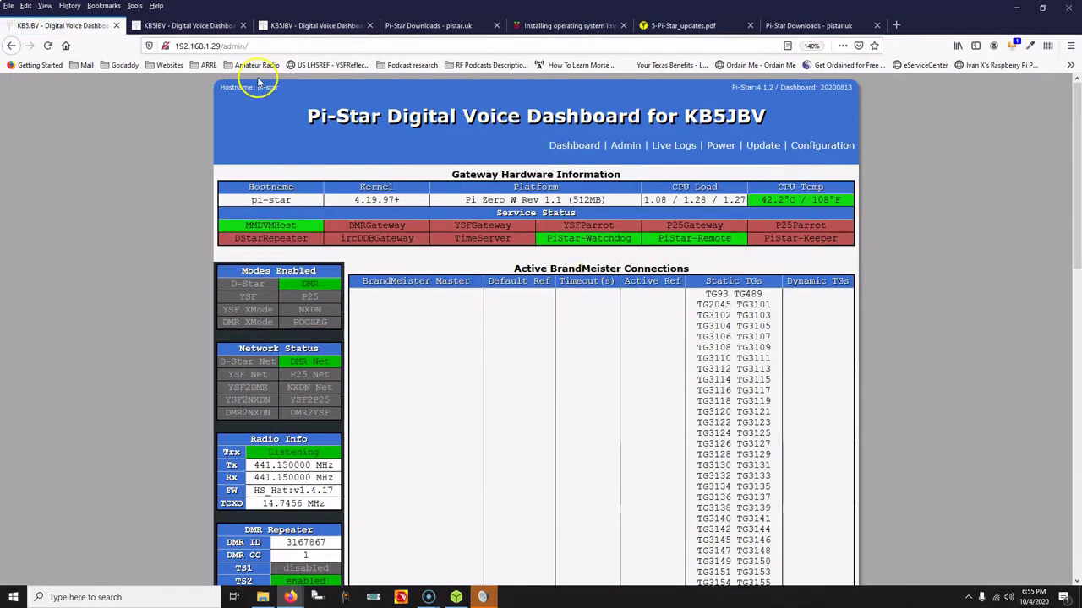
scroll(830, 384, "down", 5)
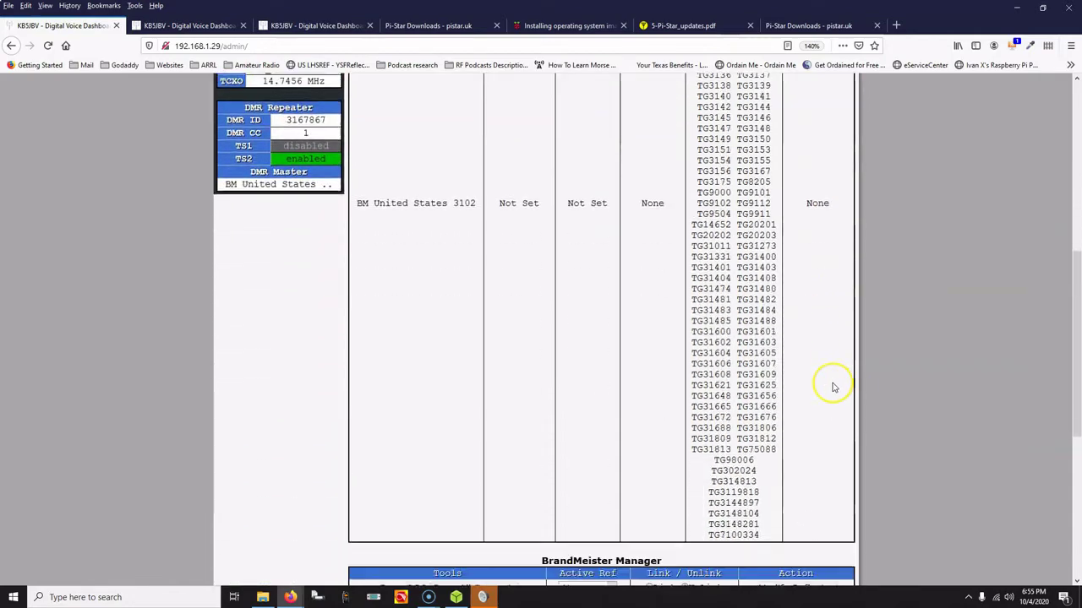
scroll(832, 387, "down", 3)
scroll(830, 387, "up", 8)
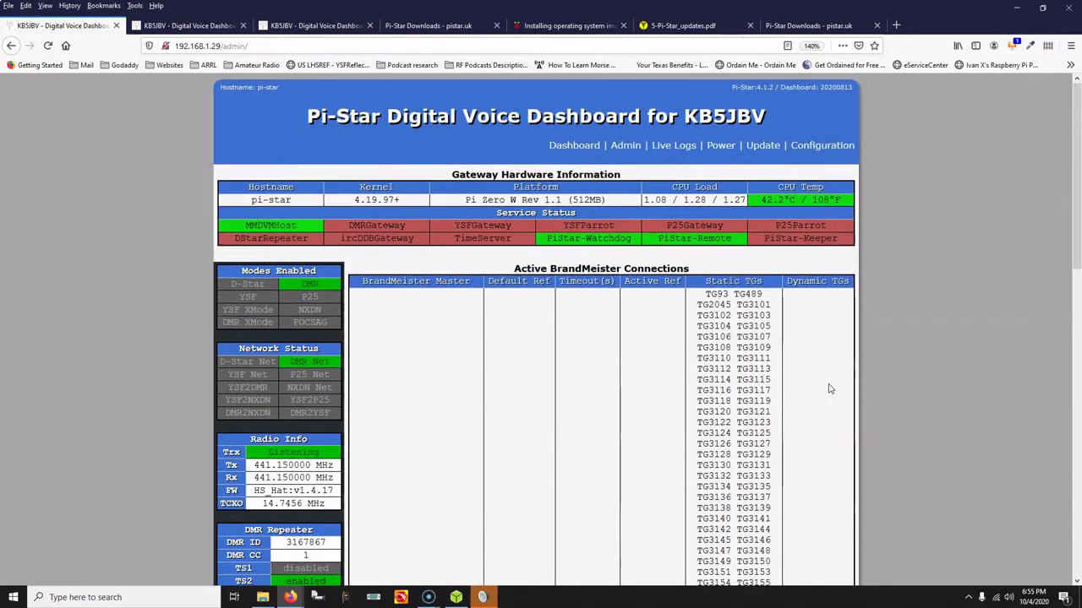
scroll(829, 389, "down", 6)
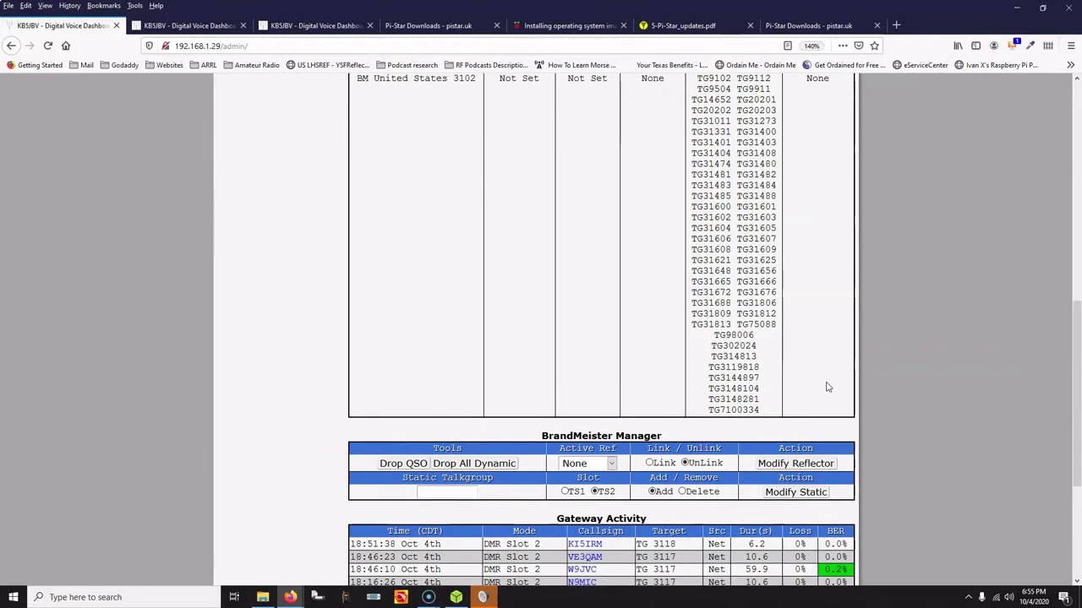
scroll(827, 388, "down", 3)
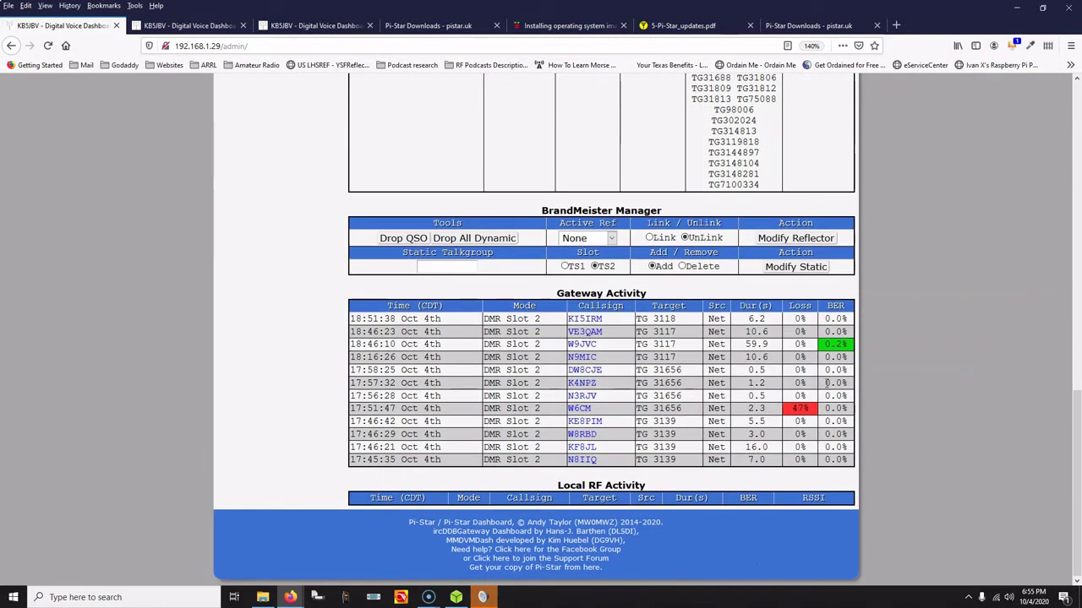
scroll(828, 385, "up", 9)
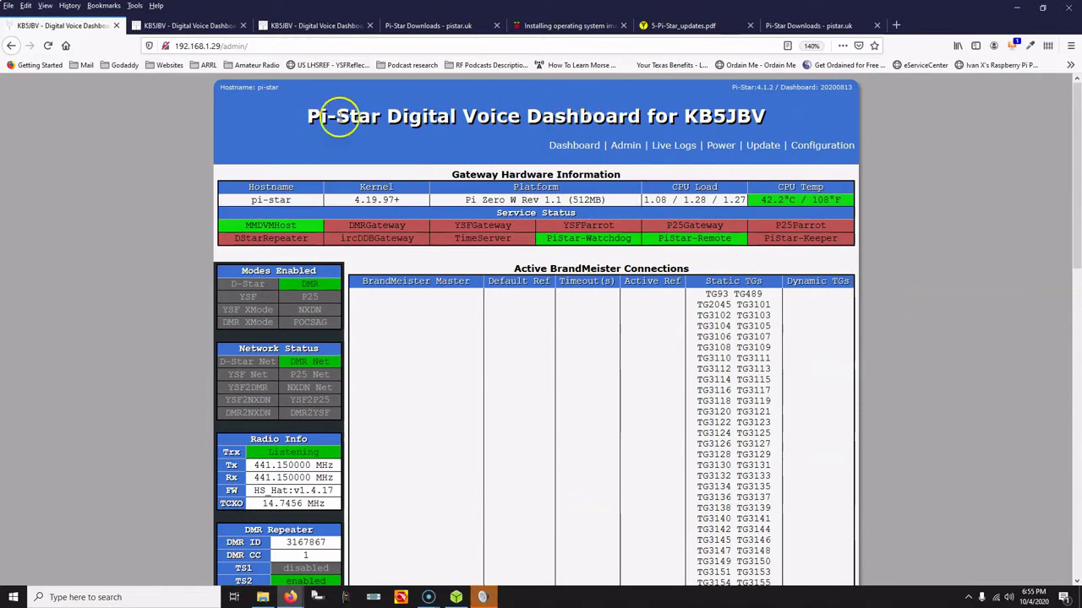
left_click(342, 25)
scroll(955, 230, "up", 3)
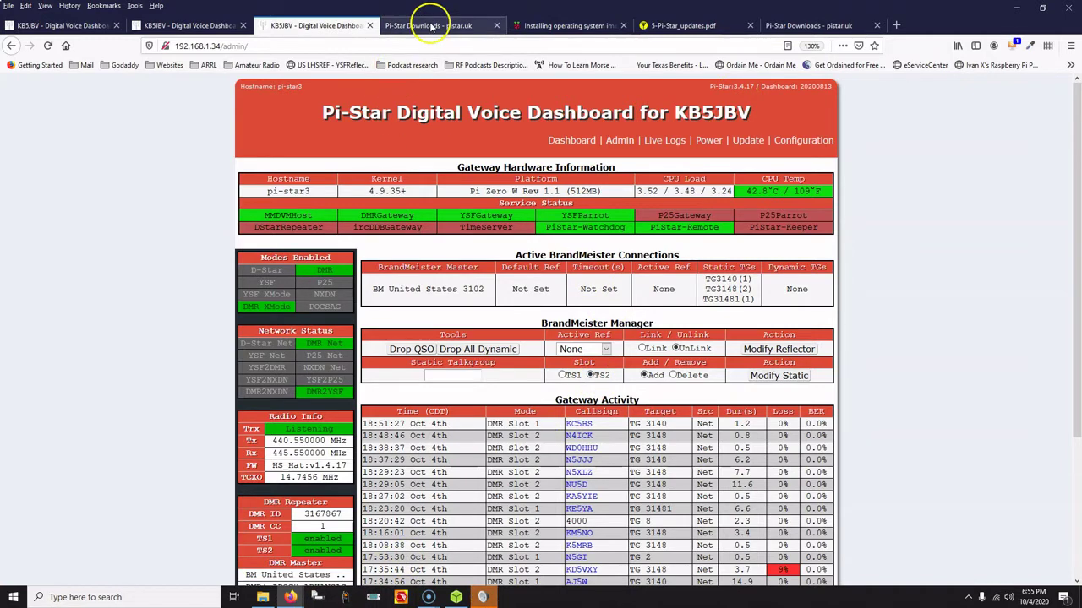
Download the Pi-Star_RPi_V4.1.2_20-May-2020.zip image from pistar.uk to the Desktop.
left_click(432, 26)
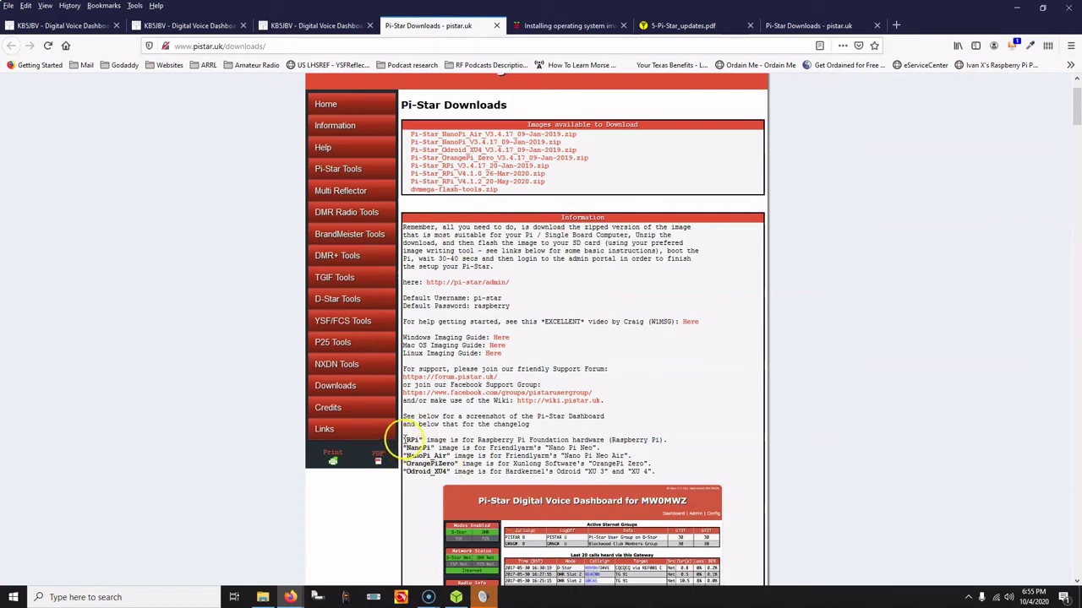
left_click_drag(403, 439, 658, 475)
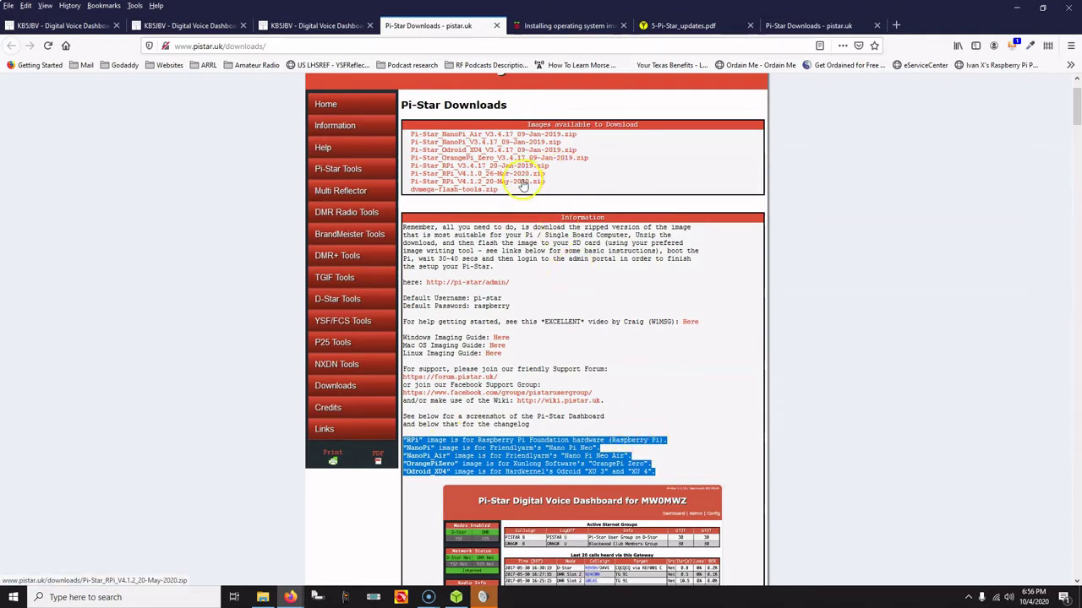
left_click(522, 182)
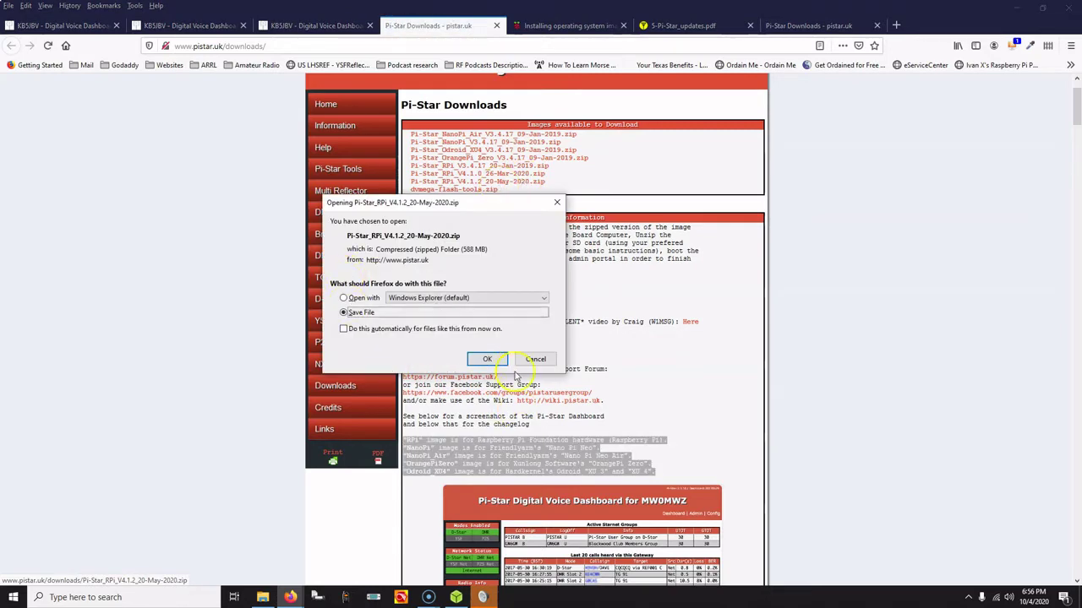
left_click(488, 360)
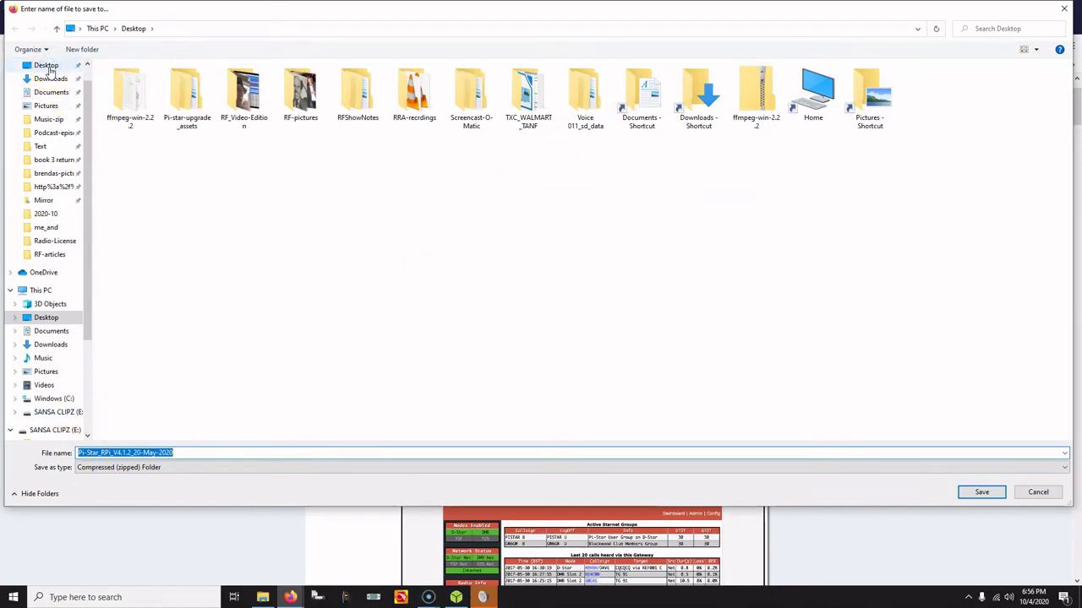
left_click(48, 67)
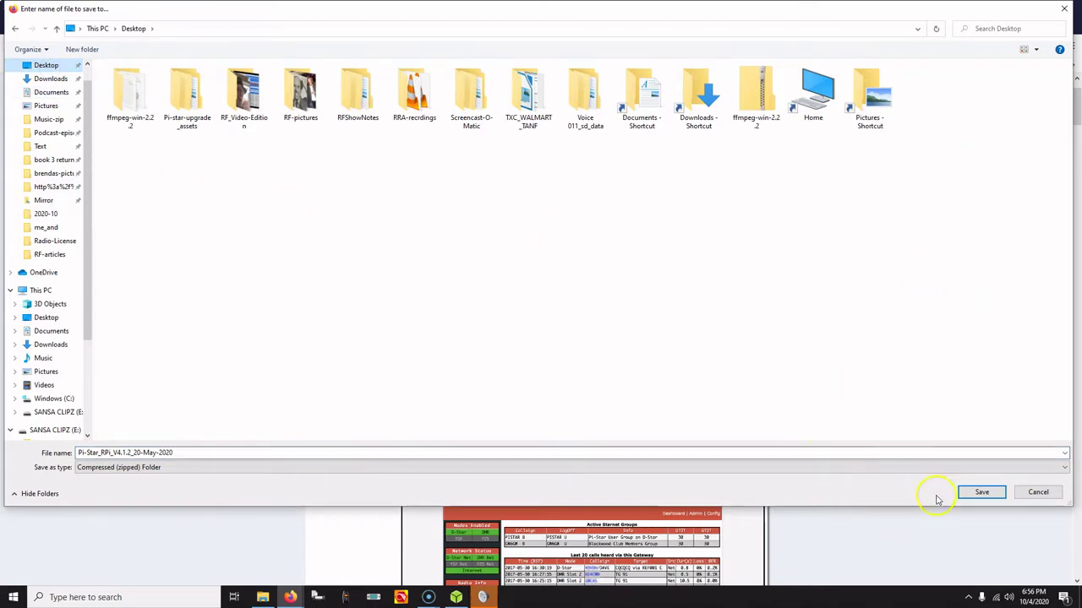
left_click(983, 495)
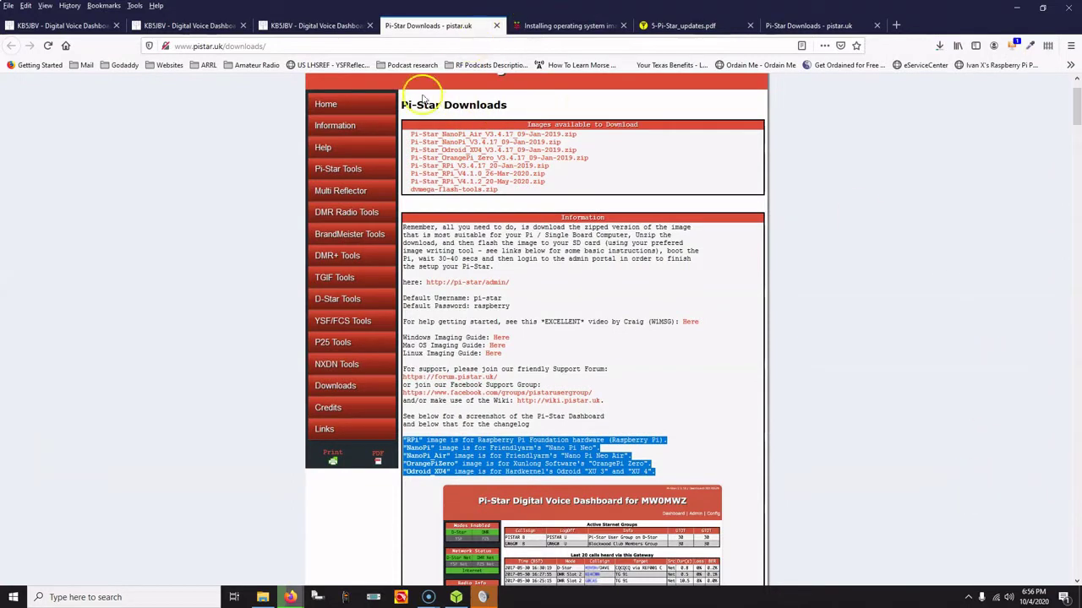
left_click(329, 30)
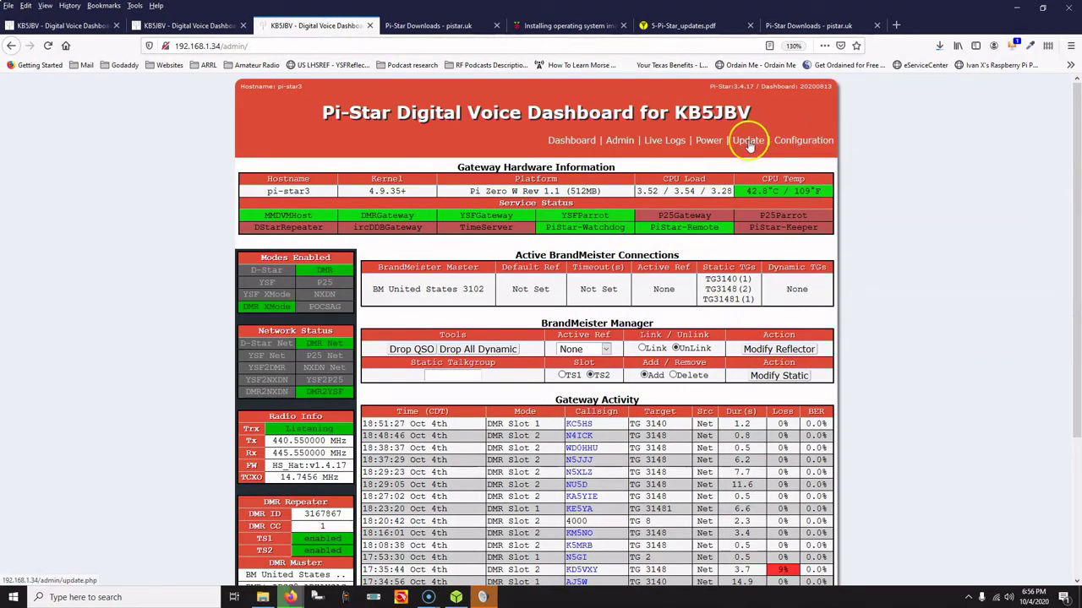
Run the pi-star3 software update until it reports no new updates and Finished.
left_click(622, 141)
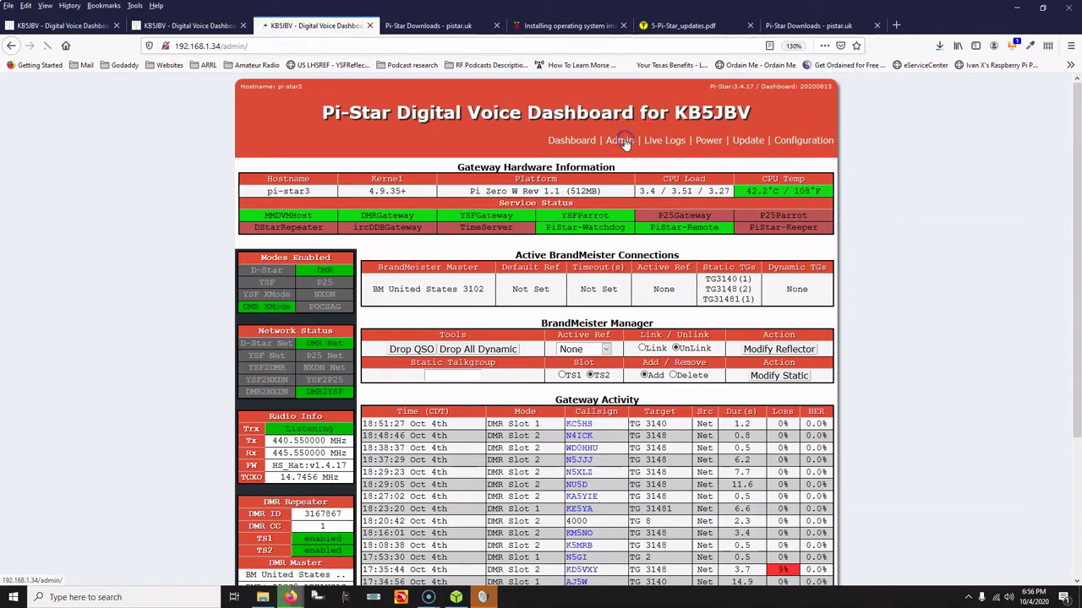
left_click(756, 144)
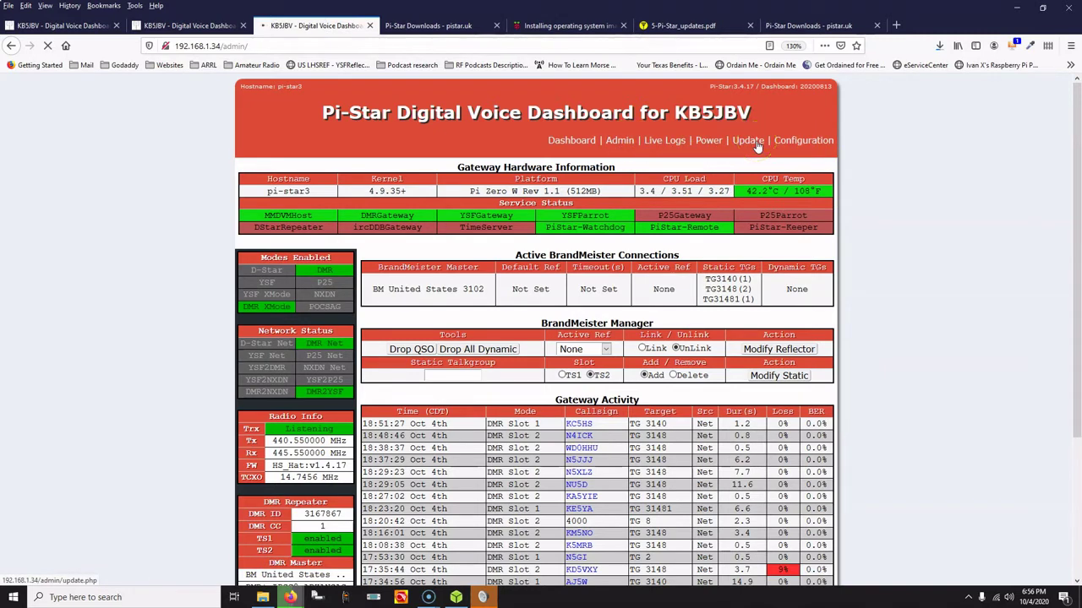
left_click(758, 146)
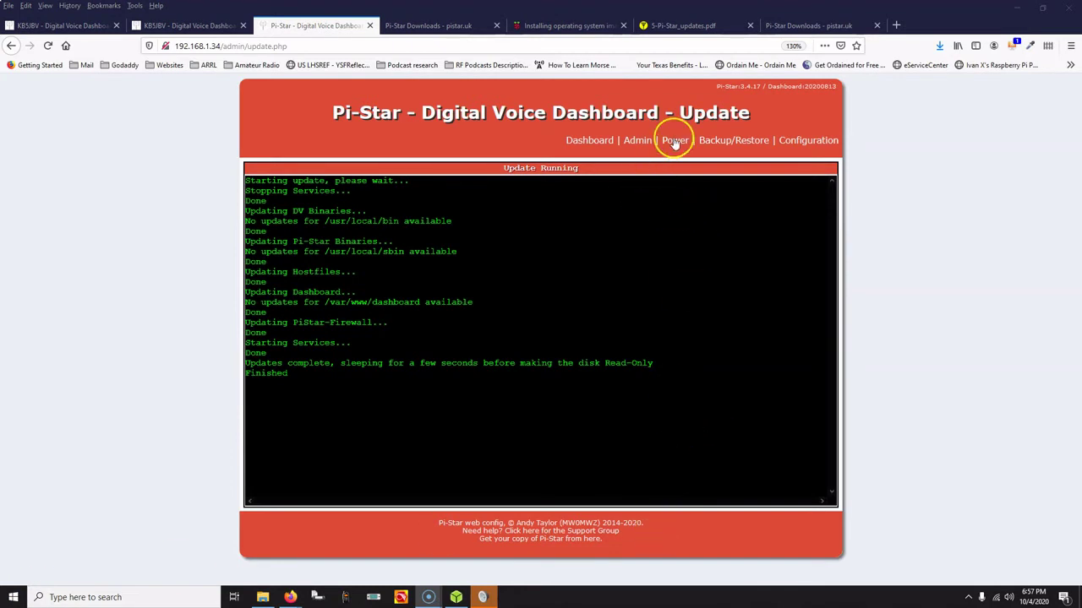
Download the pi-star3 configuration zip from Backup/Restore into the Pi-Star_3_config folder.
left_click(740, 145)
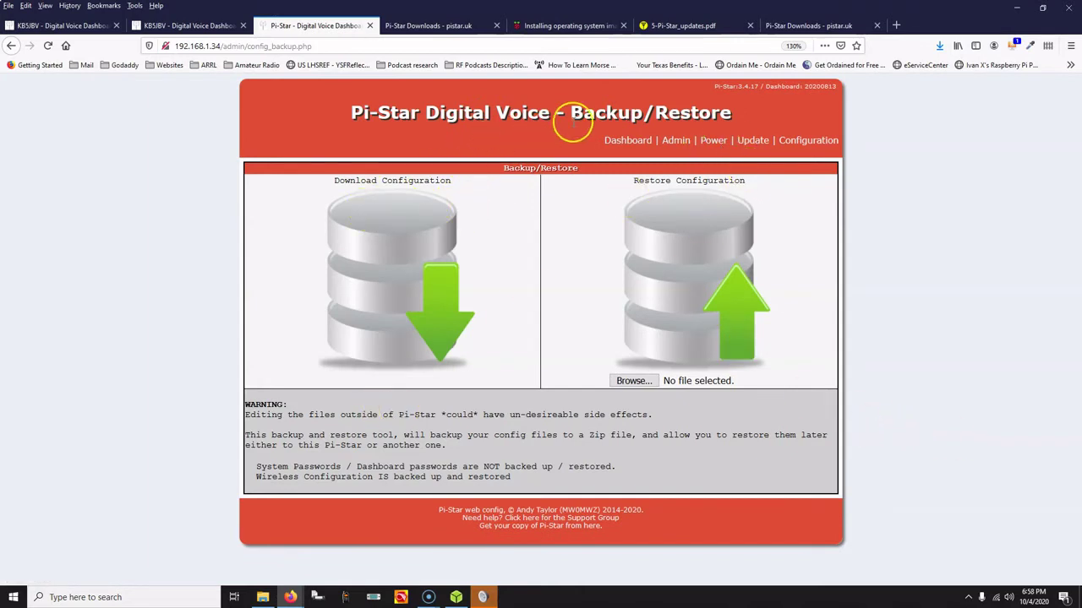
left_click(441, 331)
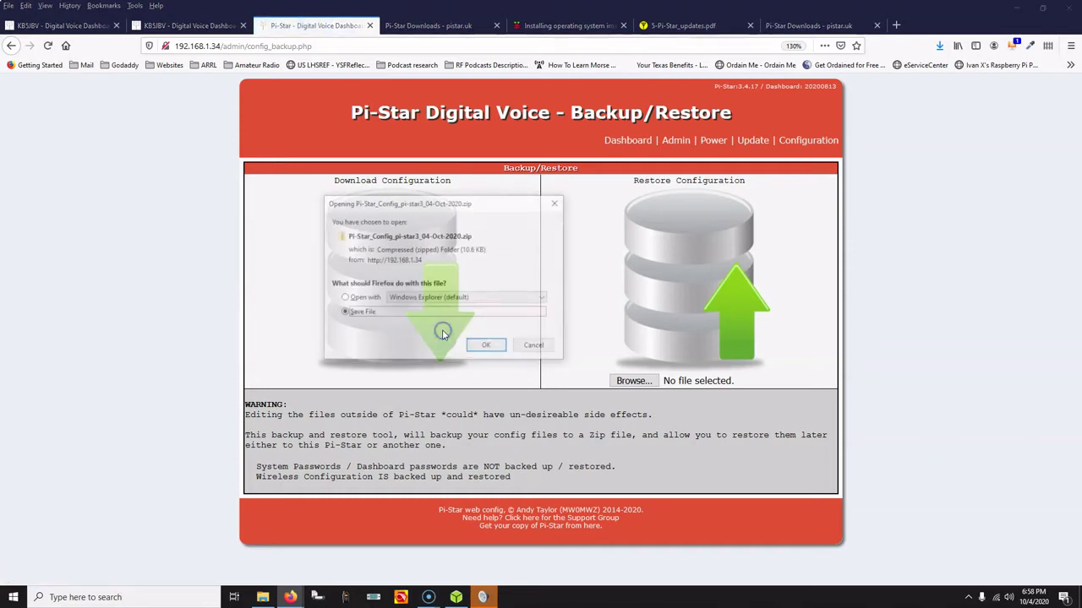
left_click(487, 347)
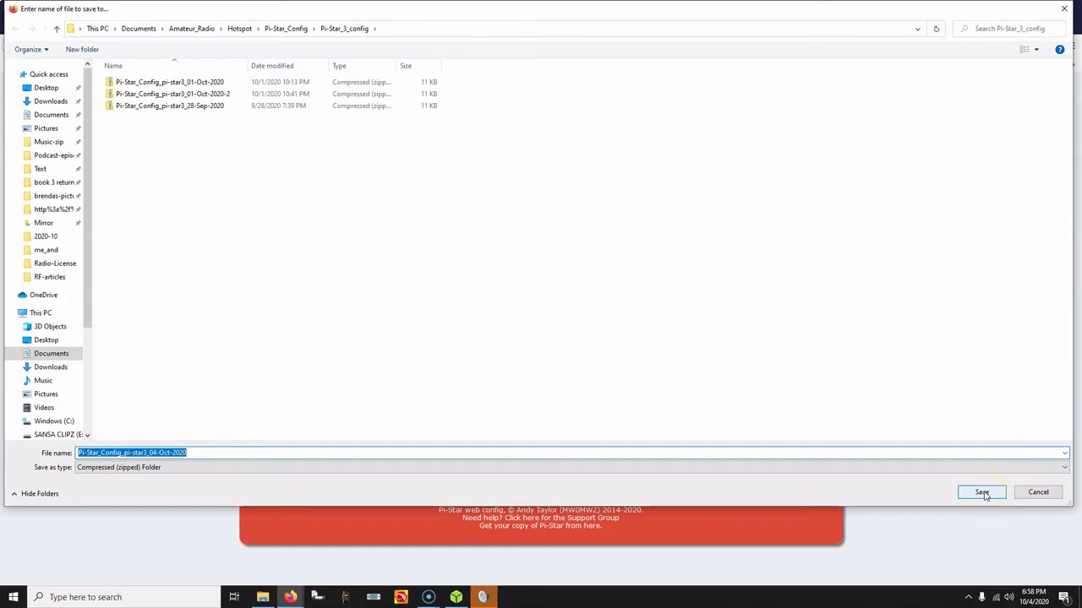
left_click(982, 492)
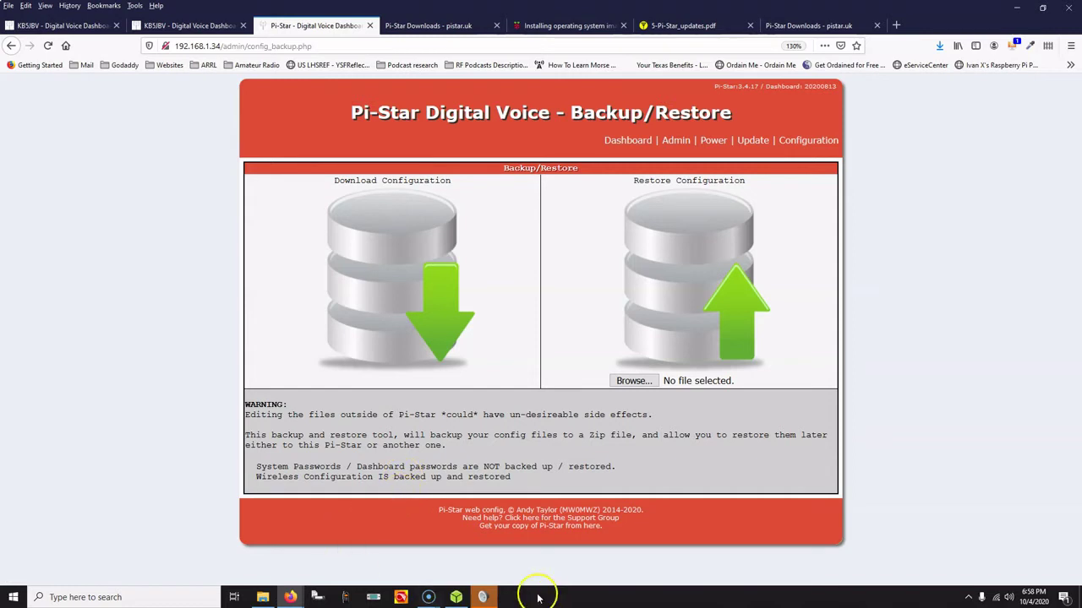
Open File Explorer with Win+E and display the empty USB Drive (F:).
mouse_move(290, 598)
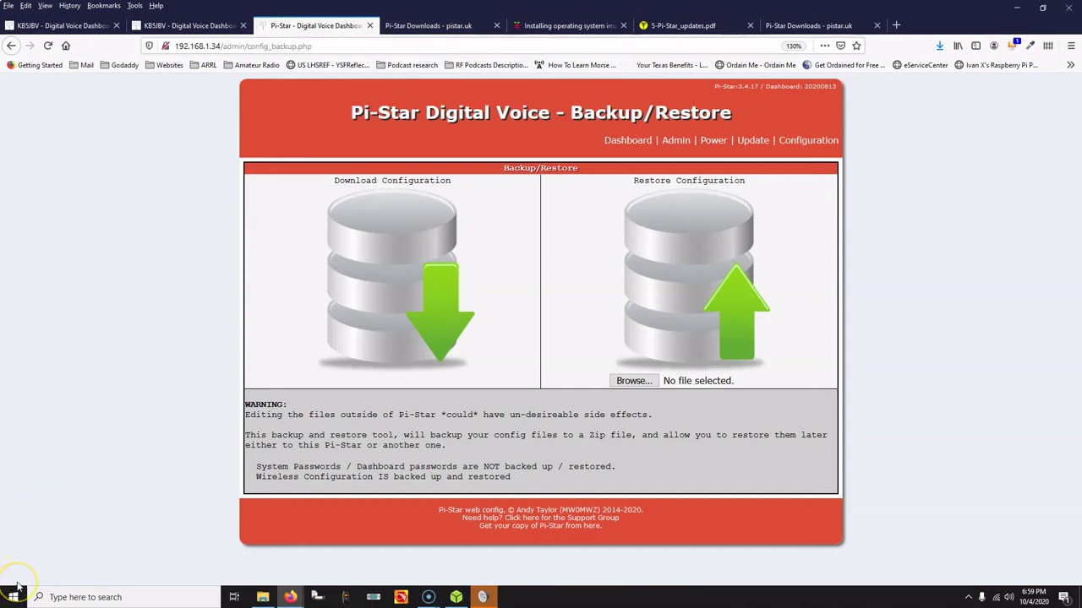
key("super+e")
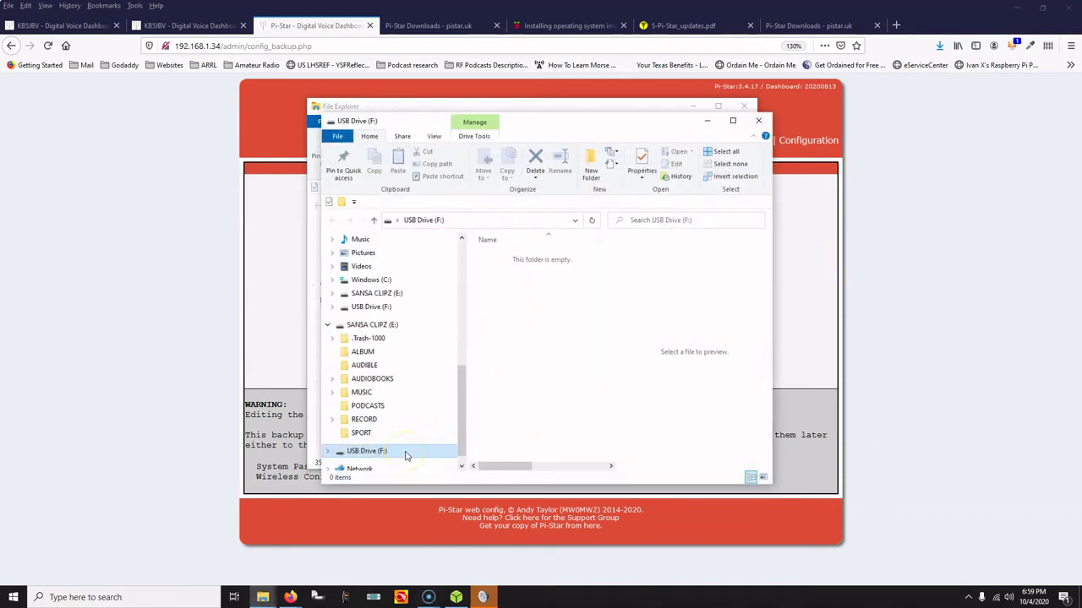
left_click(691, 107)
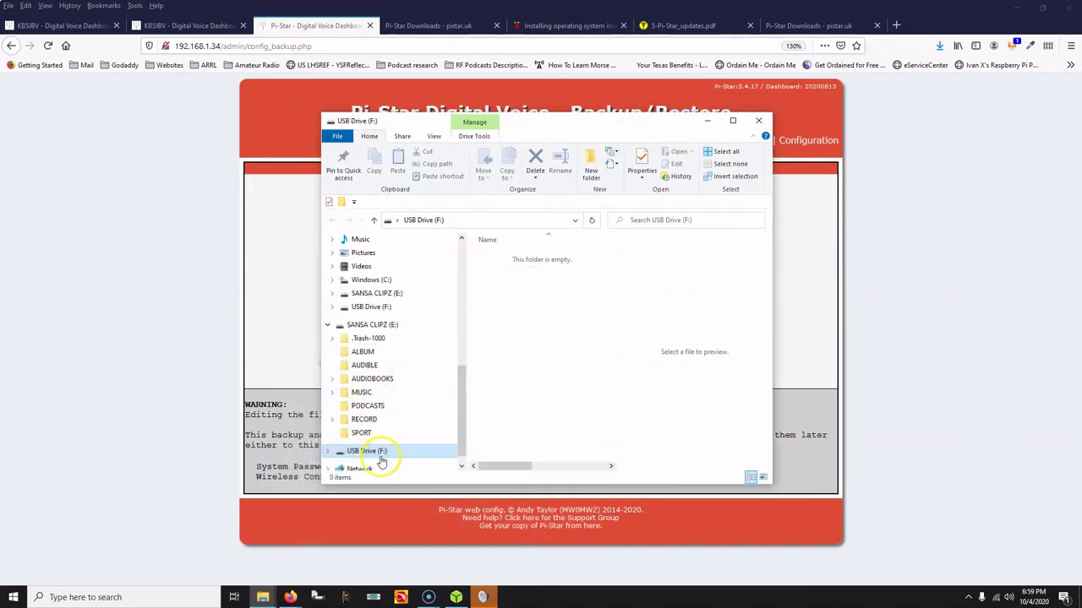
scroll(388, 430, "down", 1)
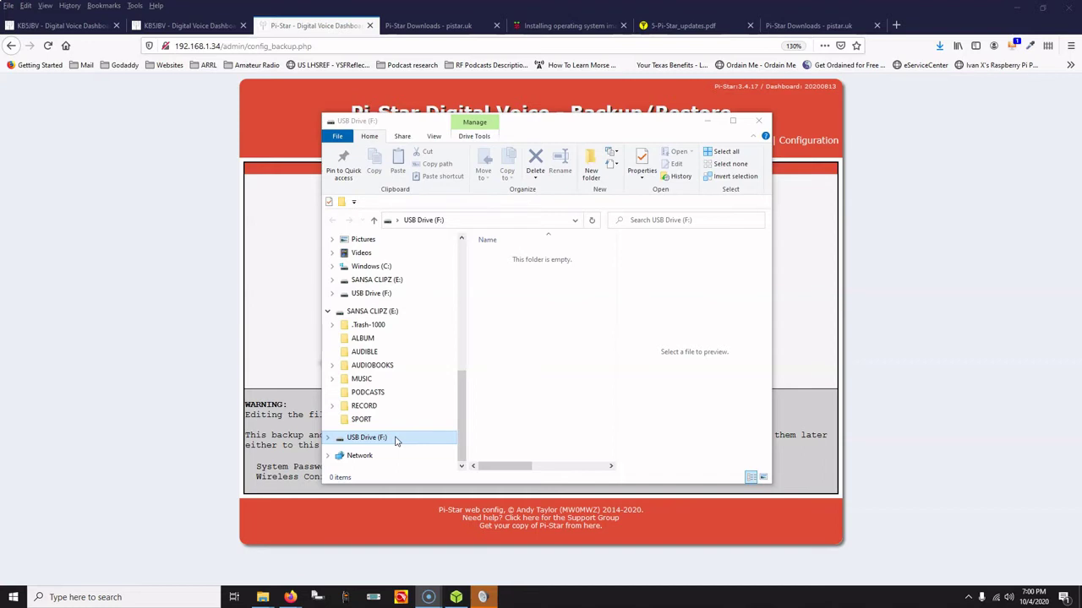
left_click(395, 440)
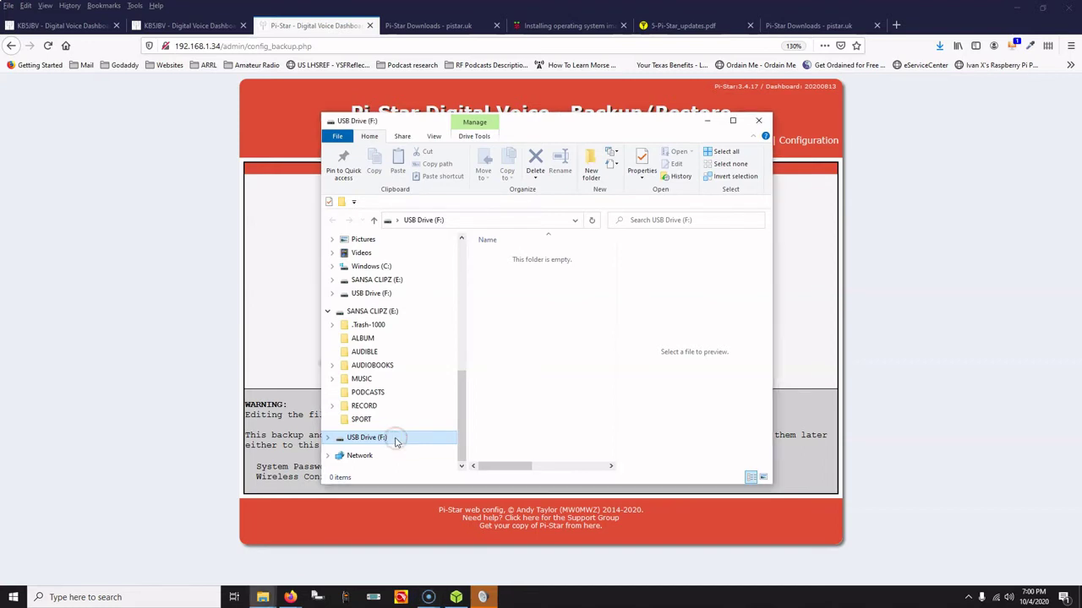
Quick-format the 14.8 GB USB Drive (F:) as FAT32, accepting the erase warning, then close.
right_click(396, 439)
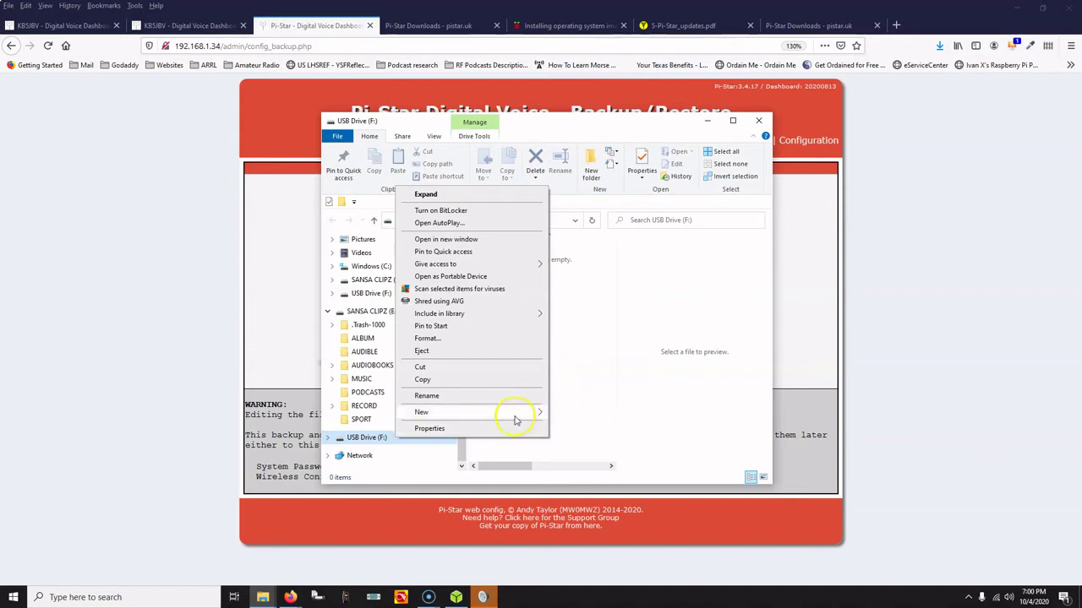
mouse_move(515, 420)
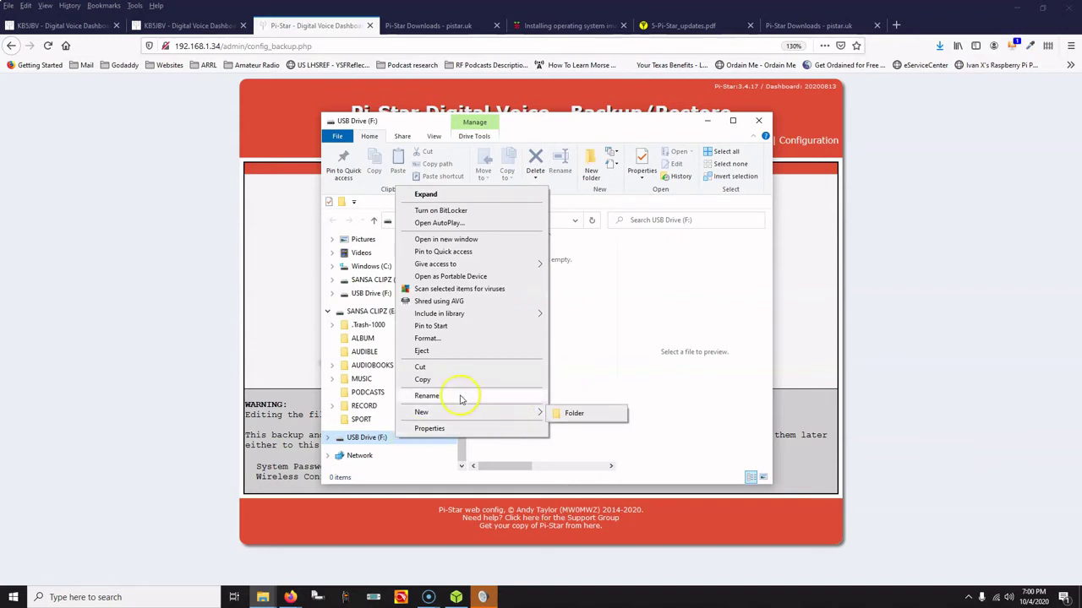
left_click(458, 340)
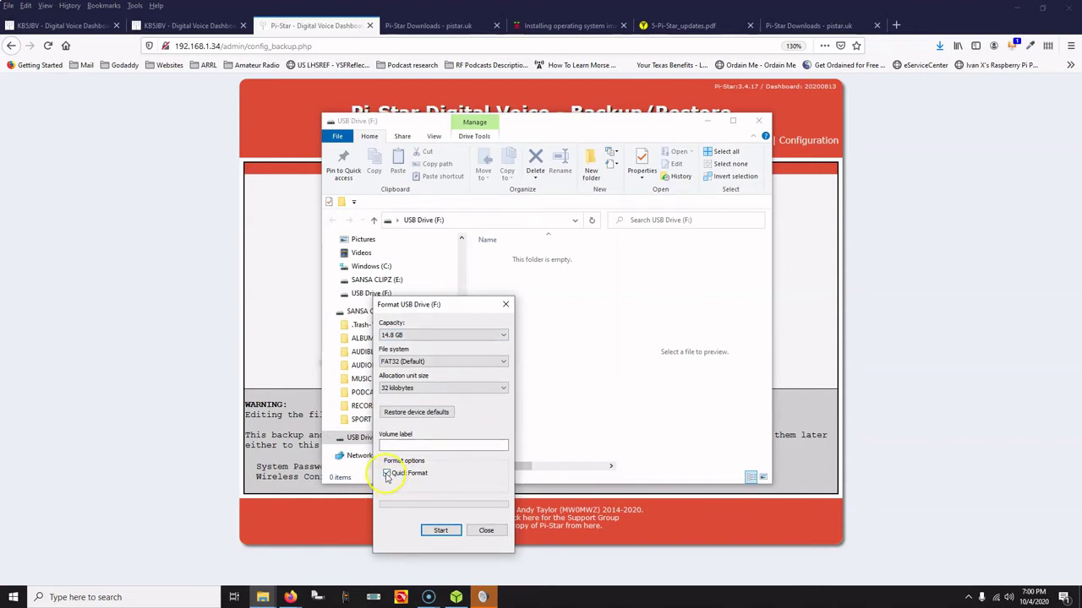
left_click(386, 474)
left_click(806, 483)
left_click(387, 474)
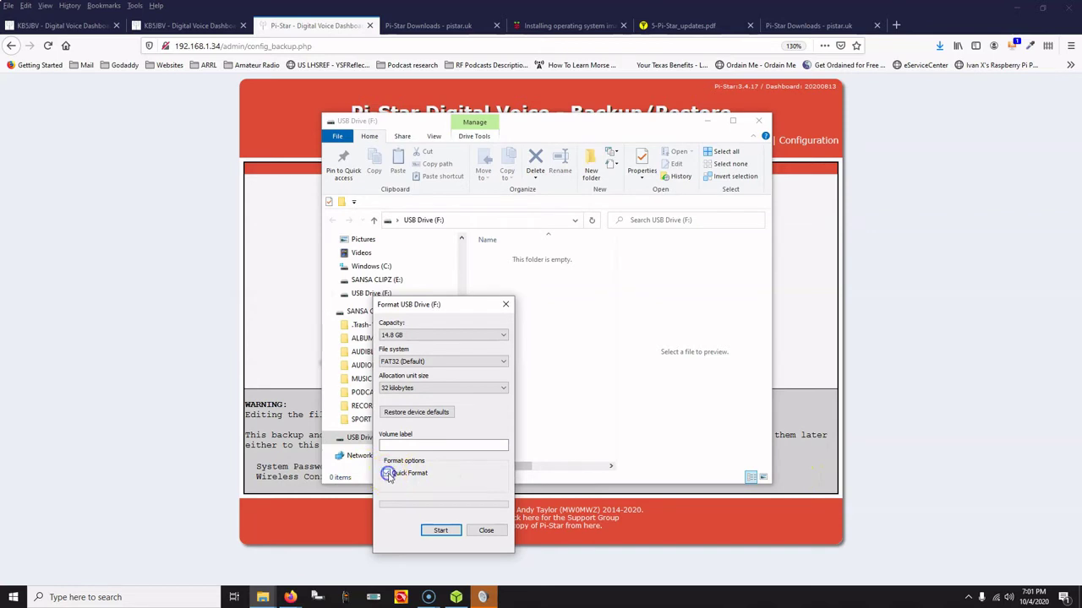
left_click(441, 532)
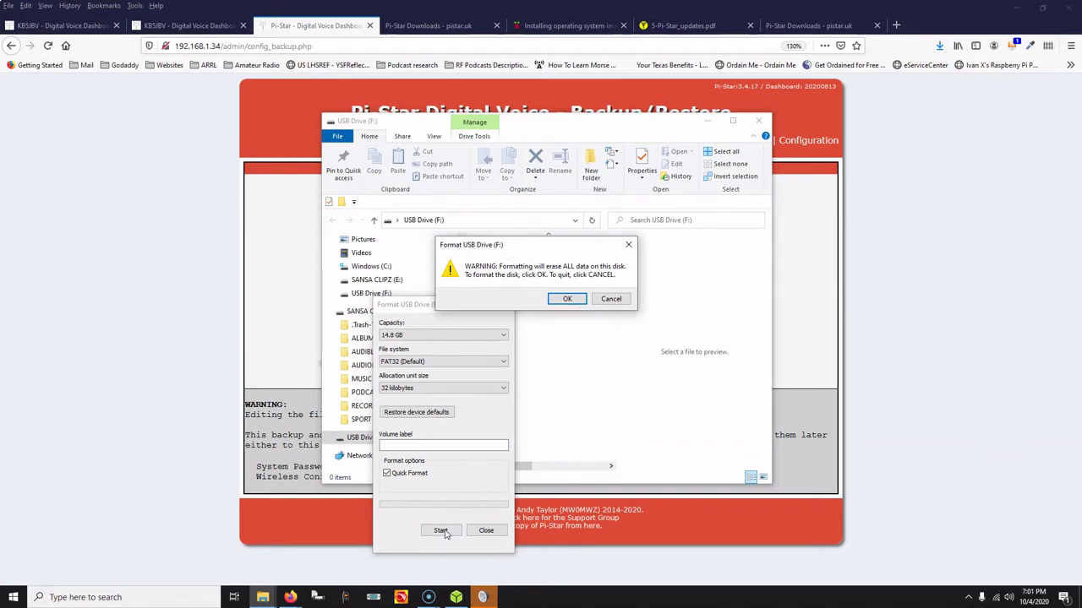
left_click(567, 299)
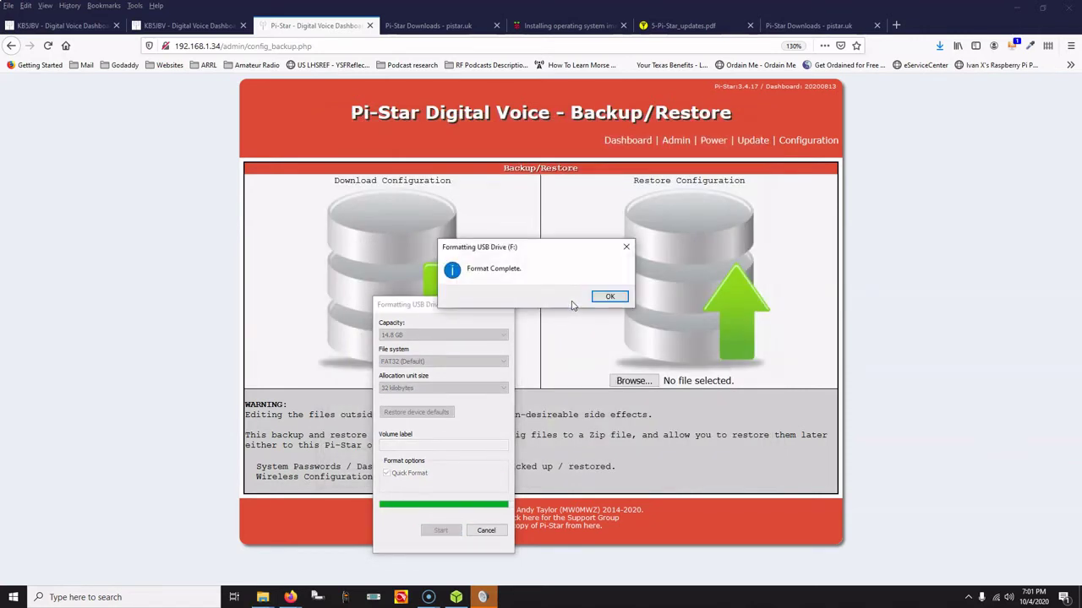
left_click(606, 297)
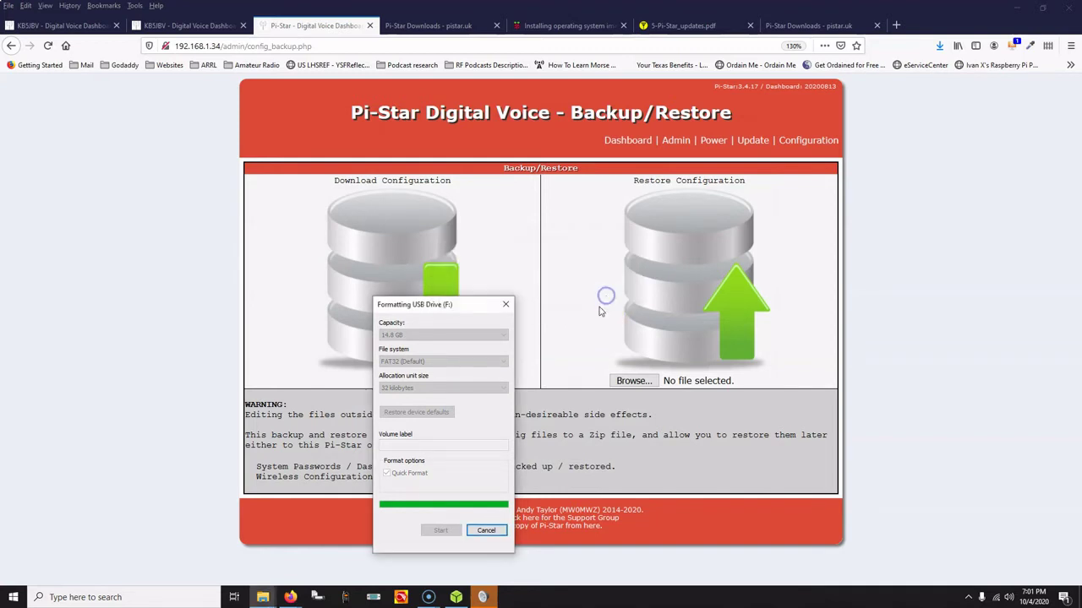
left_click(438, 533)
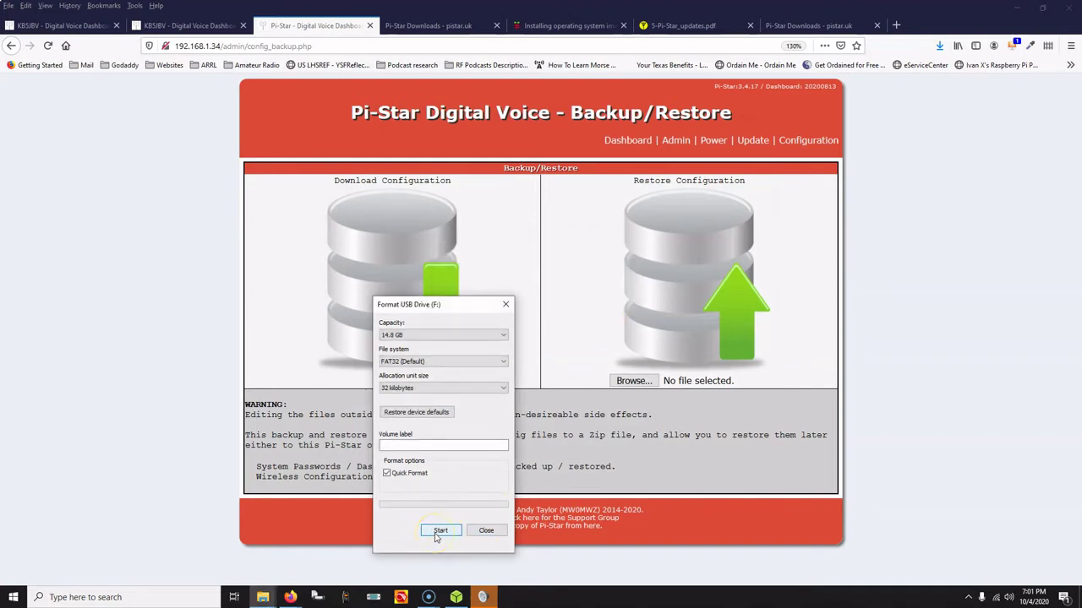
left_click(487, 530)
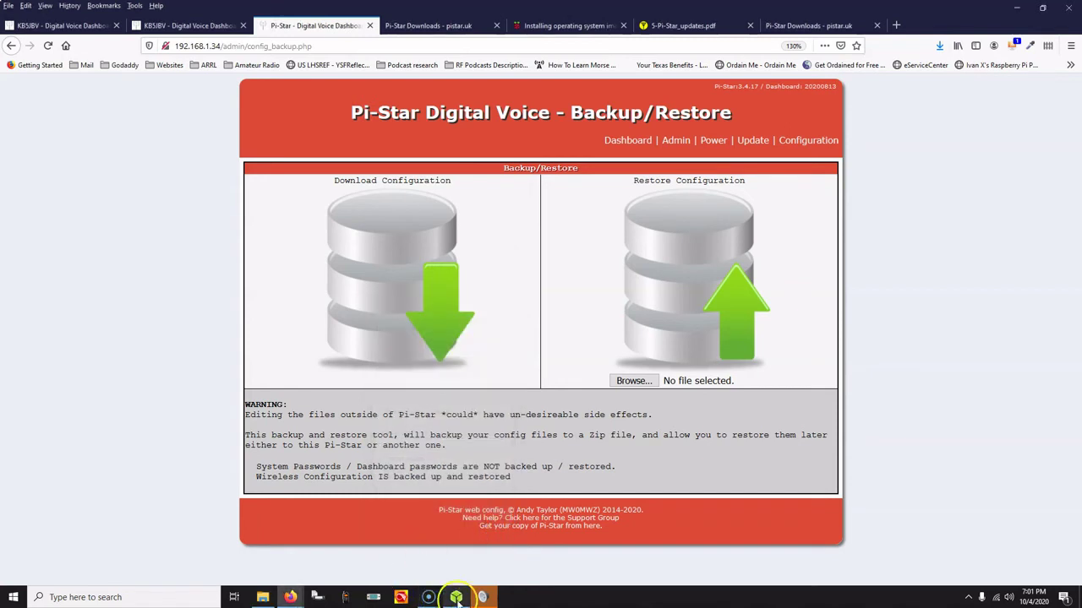
In balenaEtcher, load Pi-Star_RPi_V4.1.2_20-May-2020 (1.94 GB) through Flash from file.
left_click(456, 598)
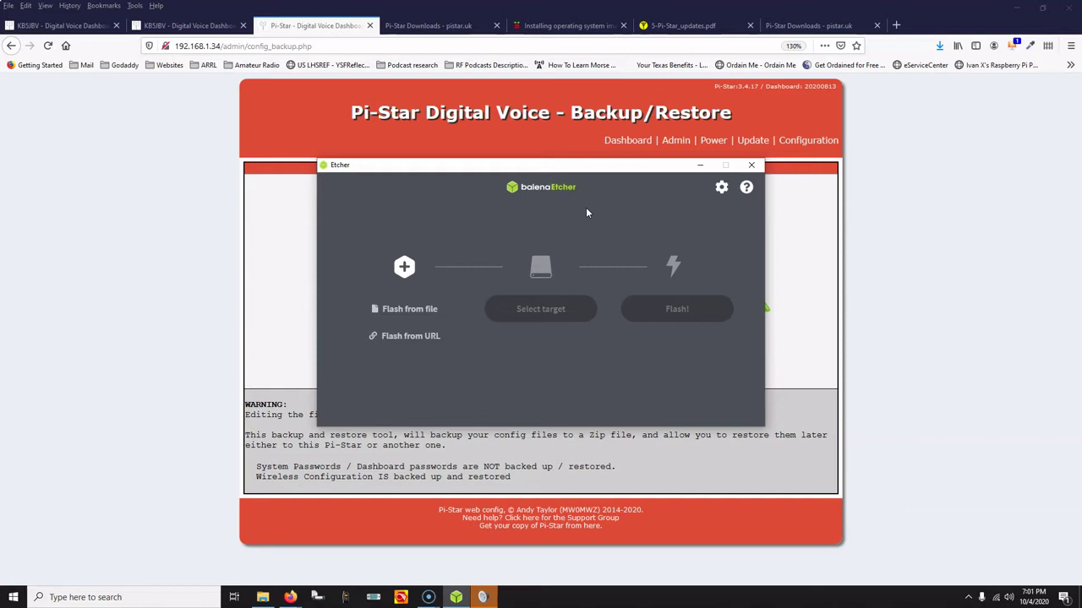
left_click(401, 311)
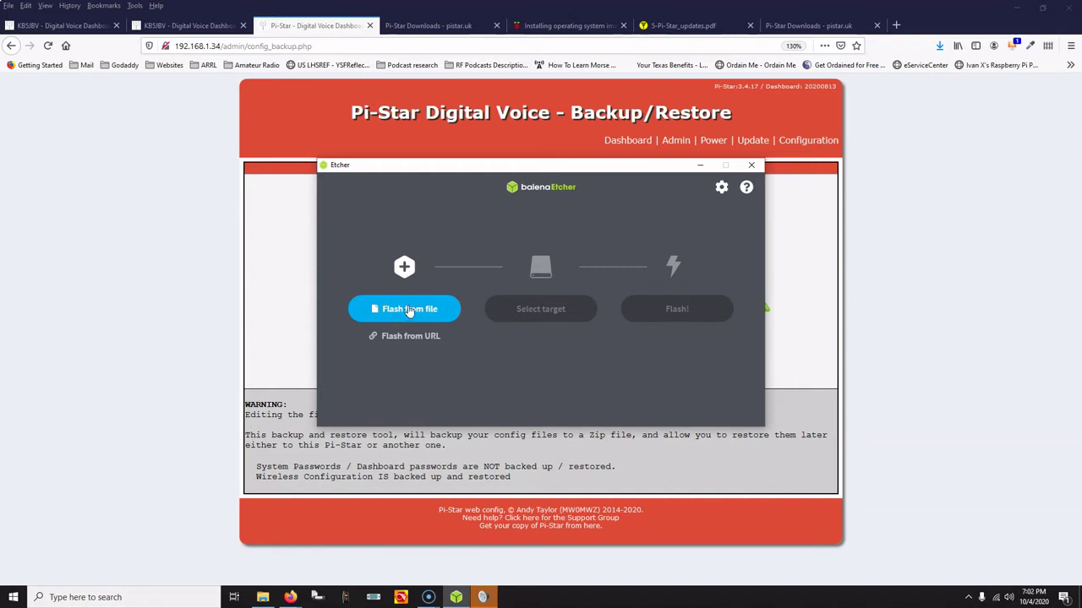
left_click(403, 333)
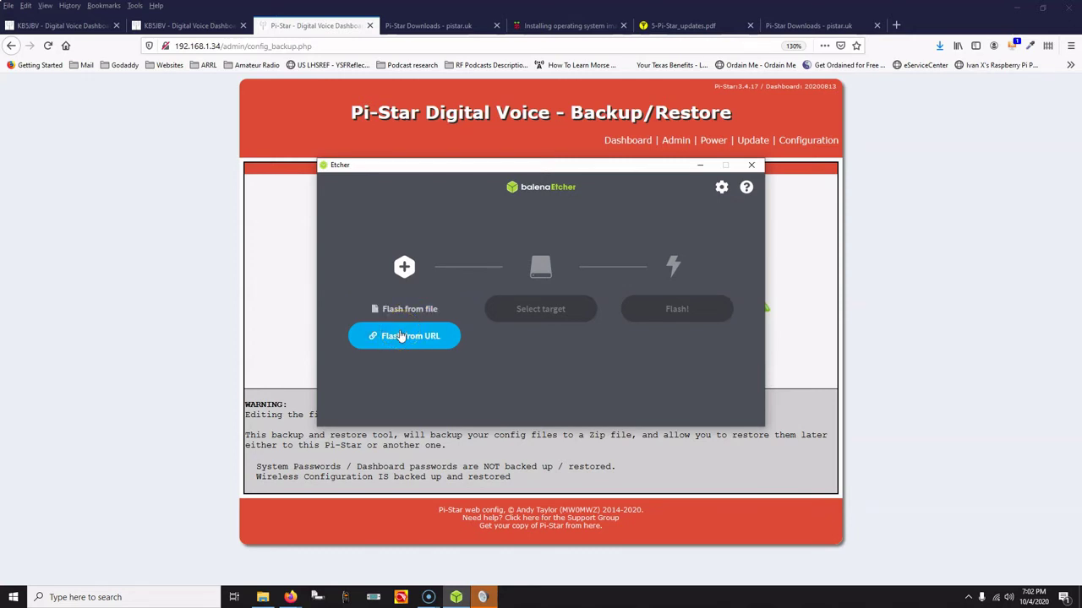
left_click(399, 310)
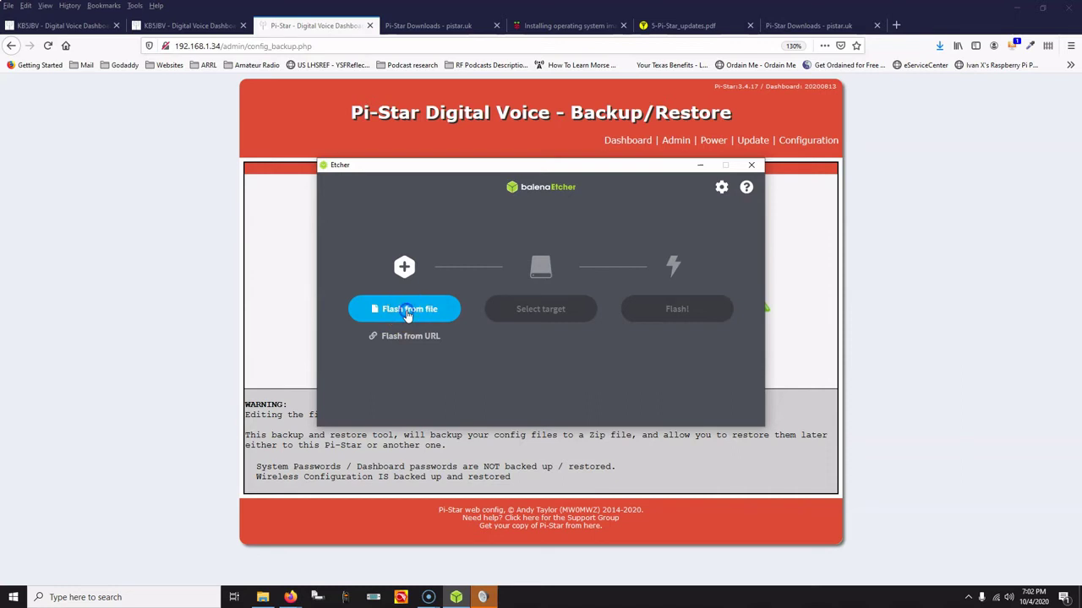
left_click(544, 316)
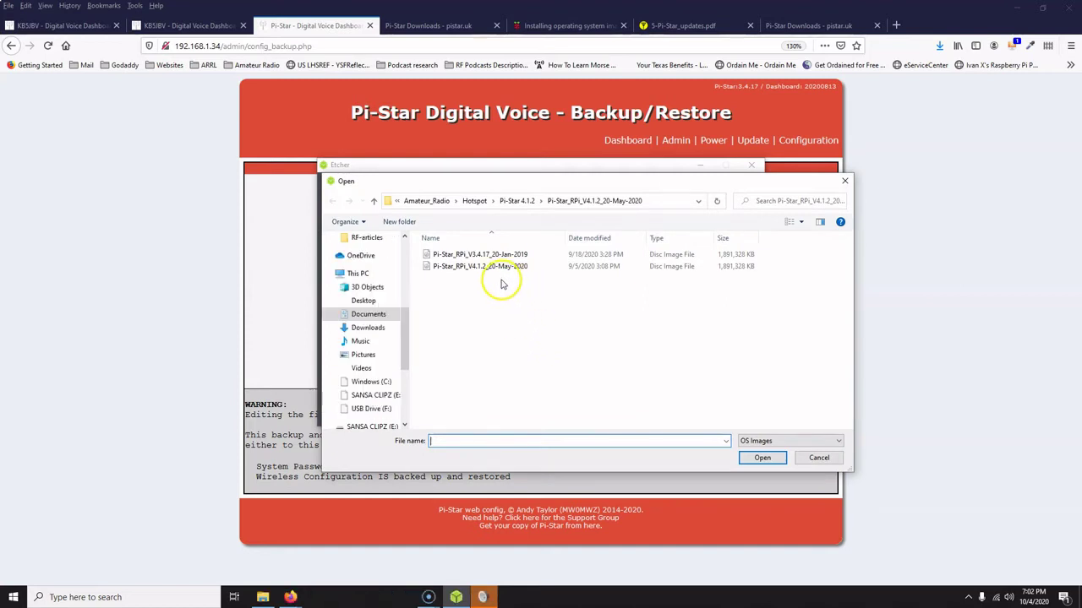
left_click(485, 269)
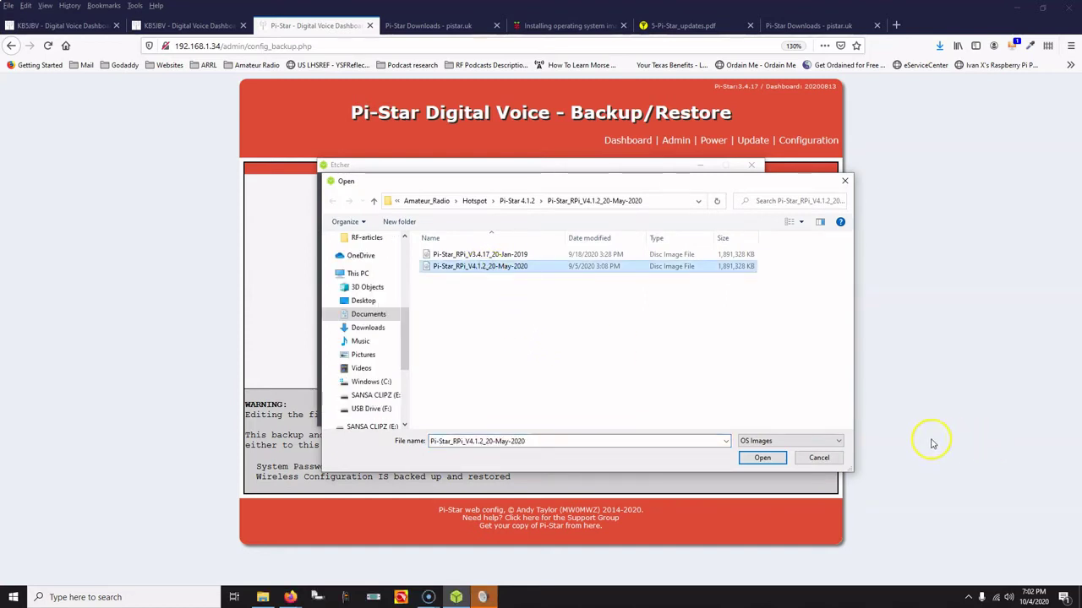
left_click(772, 463)
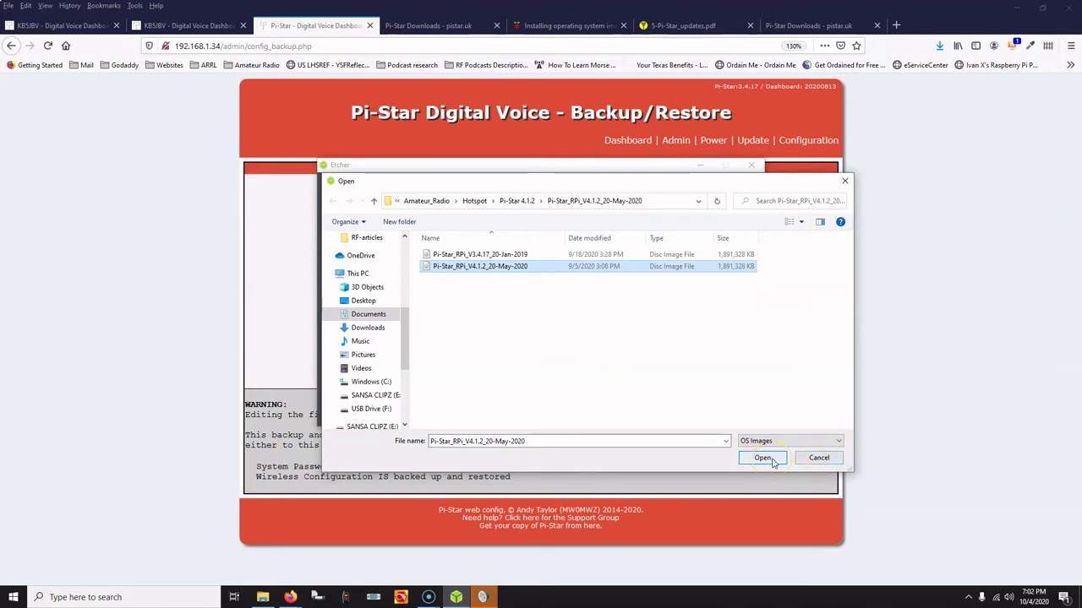
left_click(771, 464)
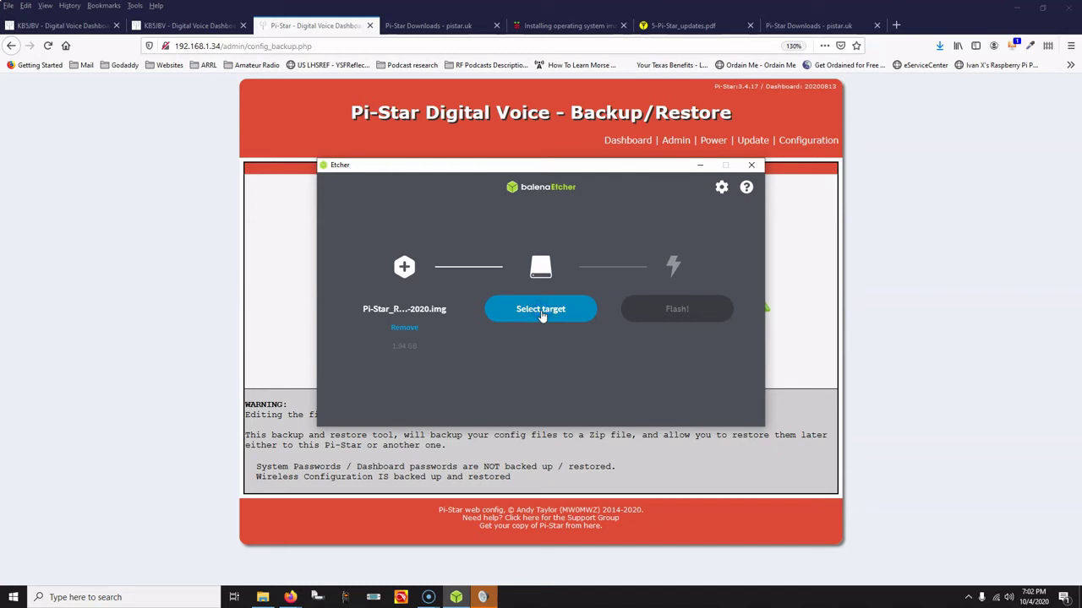
Target the 15.9 GB SD Card Reader USB Device and start flashing the Pi-Star 4.1.2 image.
left_click(541, 309)
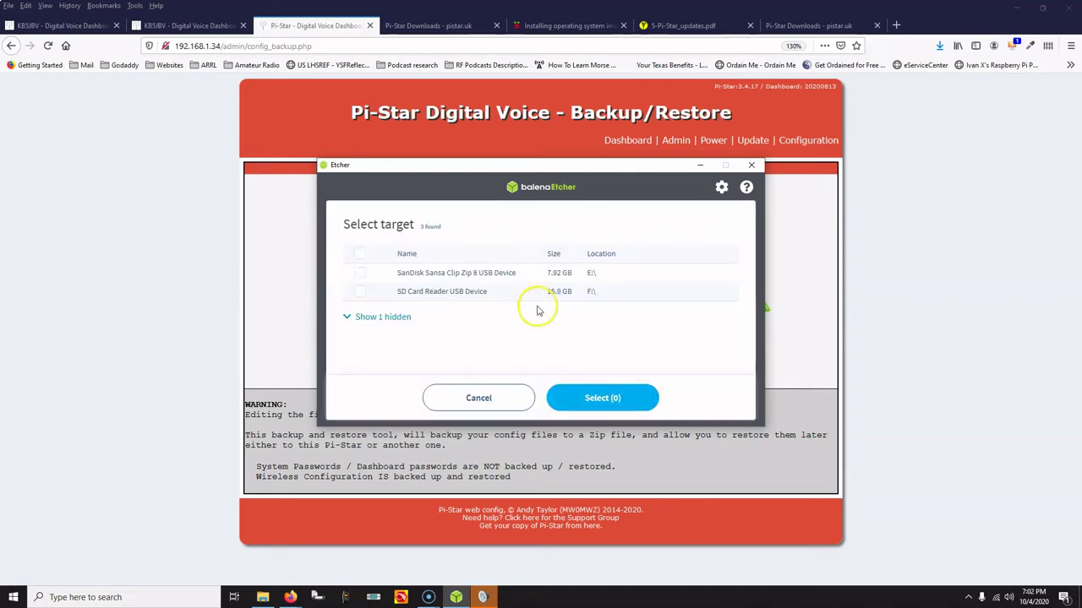
left_click(481, 293)
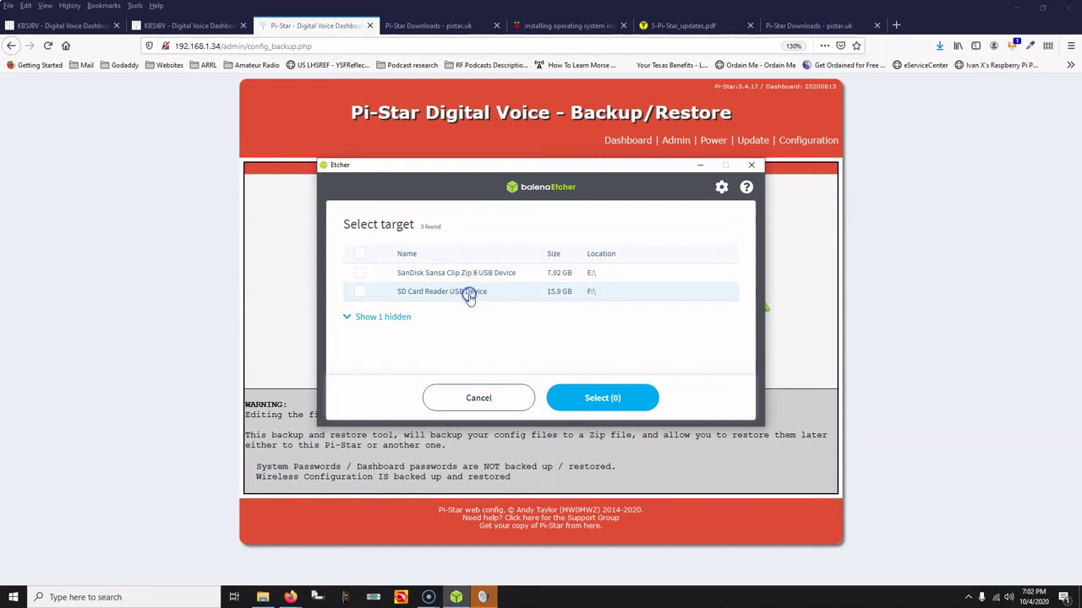
left_click(466, 294)
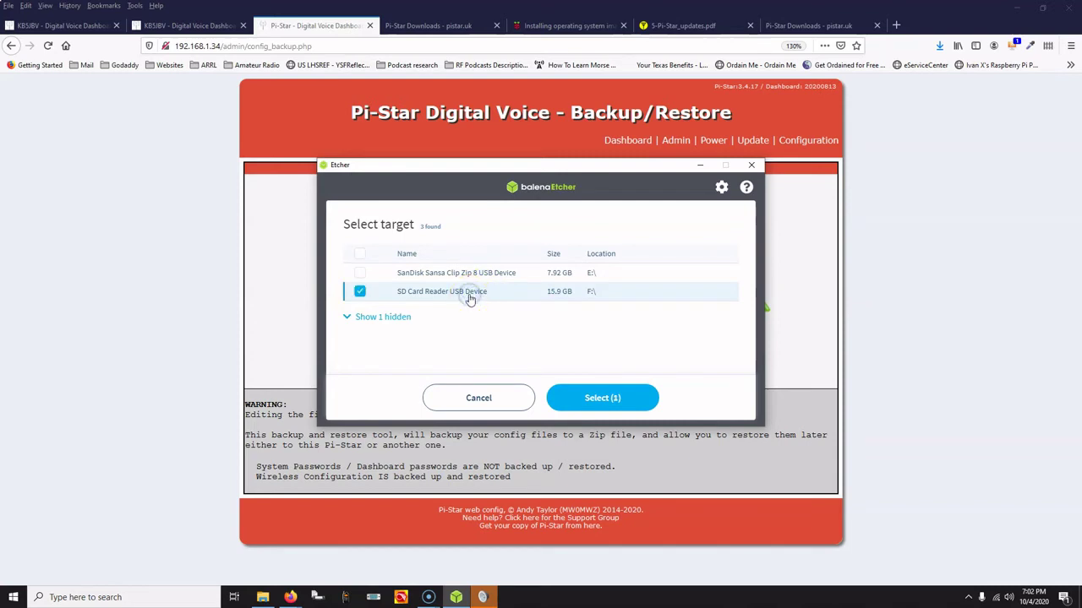
left_click(583, 398)
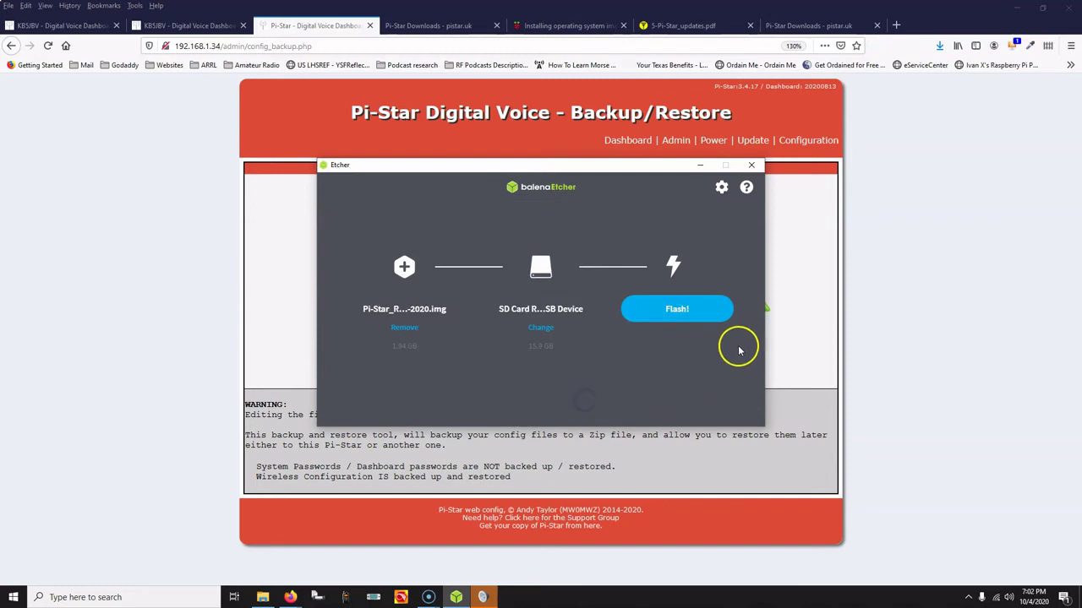
left_click(671, 311)
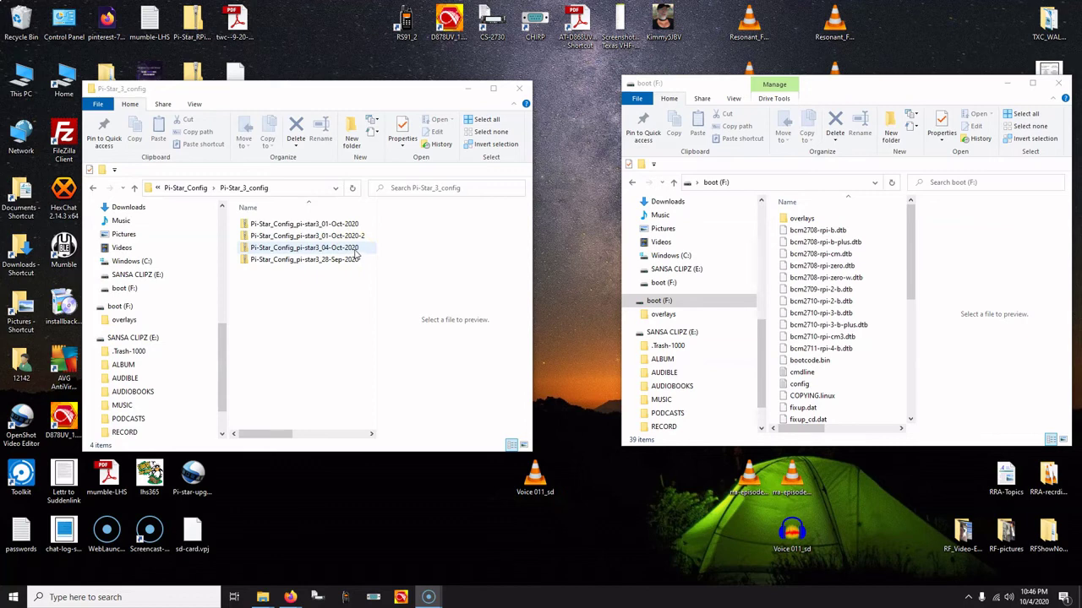
Drag the 04-Oct-2020 backup zip from Pi-Star_3_config onto boot (F:), making 40 items.
left_click_drag(351, 250, 842, 383)
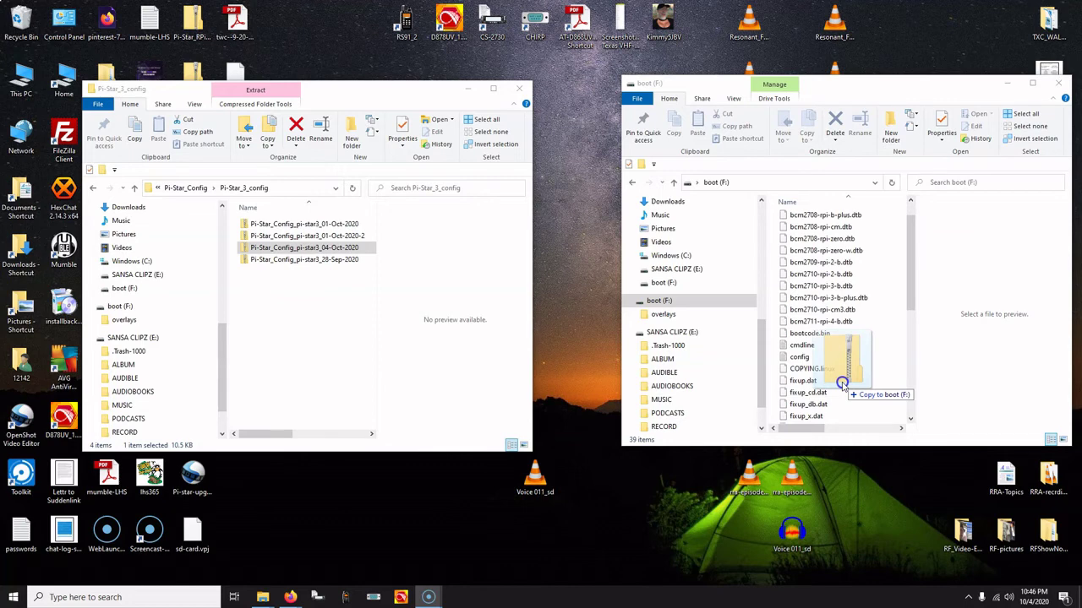
left_click_drag(842, 382, 842, 386)
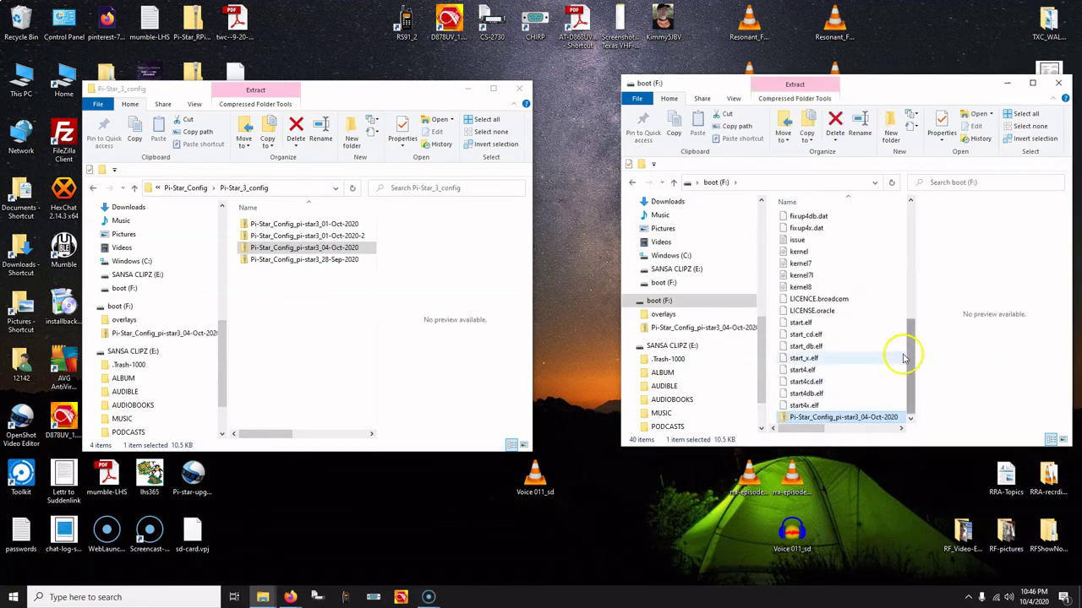
scroll(867, 333, "up", 6)
scroll(868, 333, "up", 2)
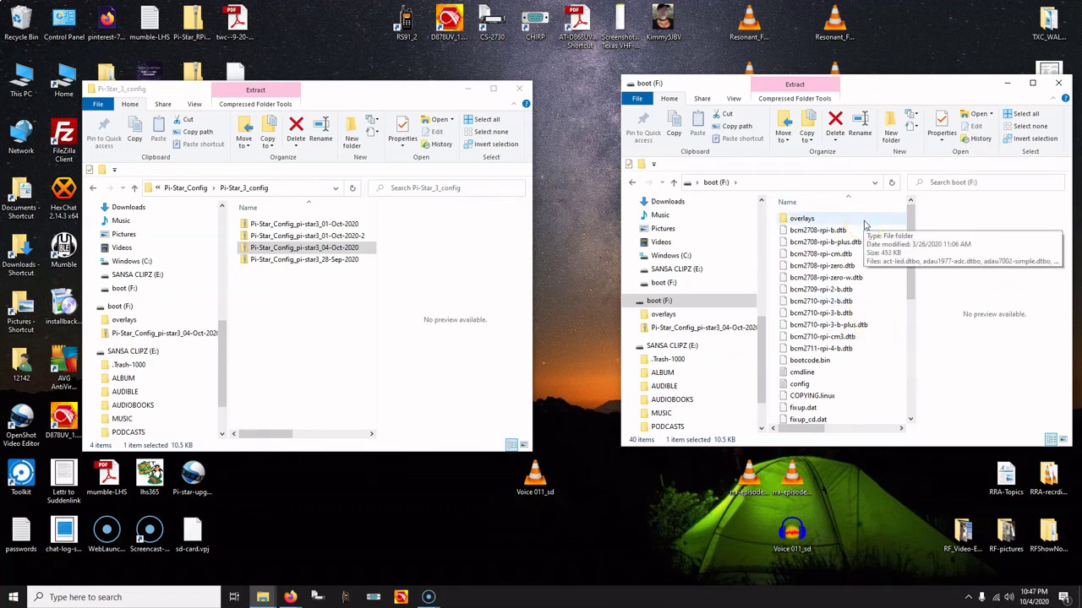
Close the boot (F:) drive and Pi-Star_3_config File Explorer windows.
left_click(1035, 82)
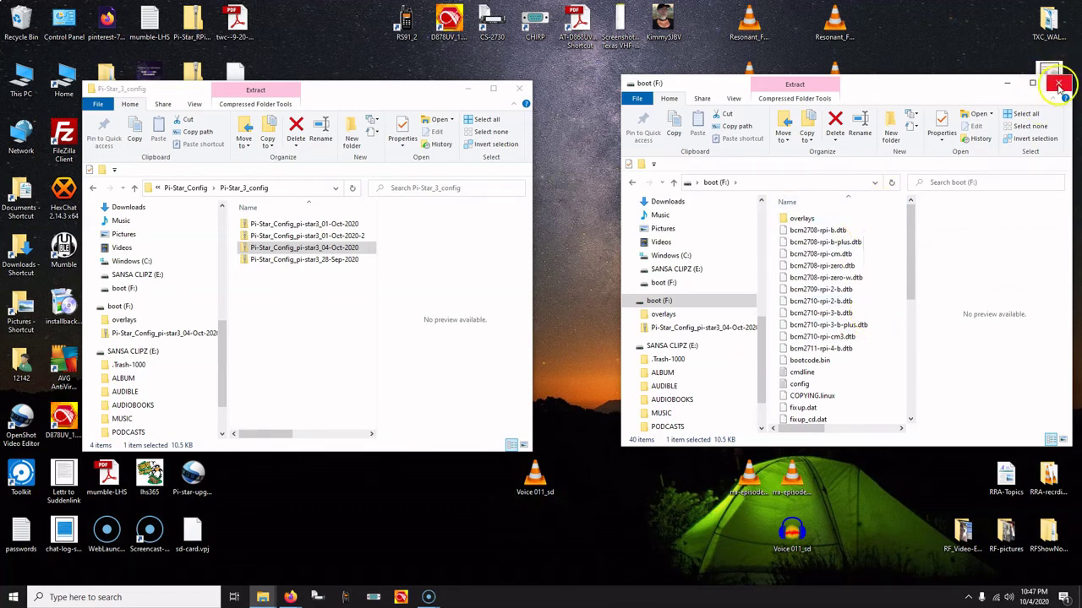
left_click(1059, 85)
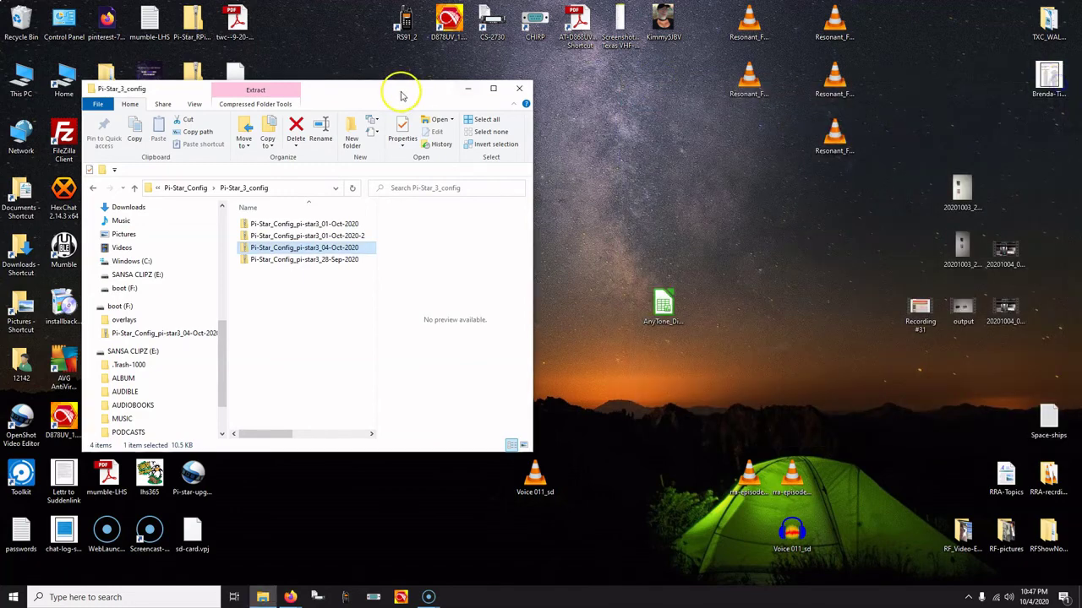
left_click(519, 90)
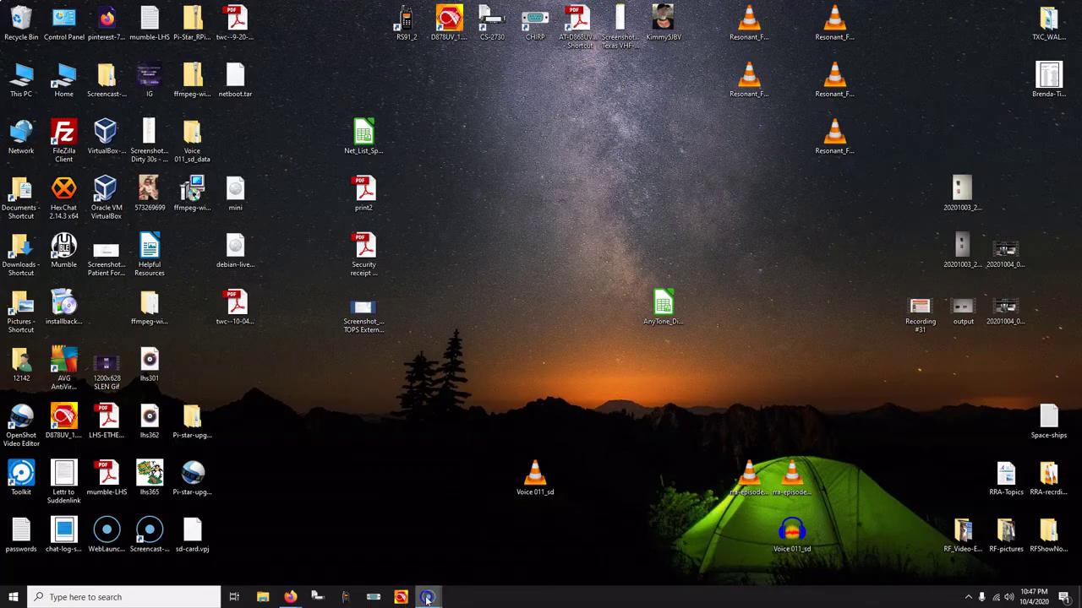
Bring Screencast-O-Matic back up from the taskbar and pause the screen recording.
mouse_move(427, 598)
left_click(443, 564)
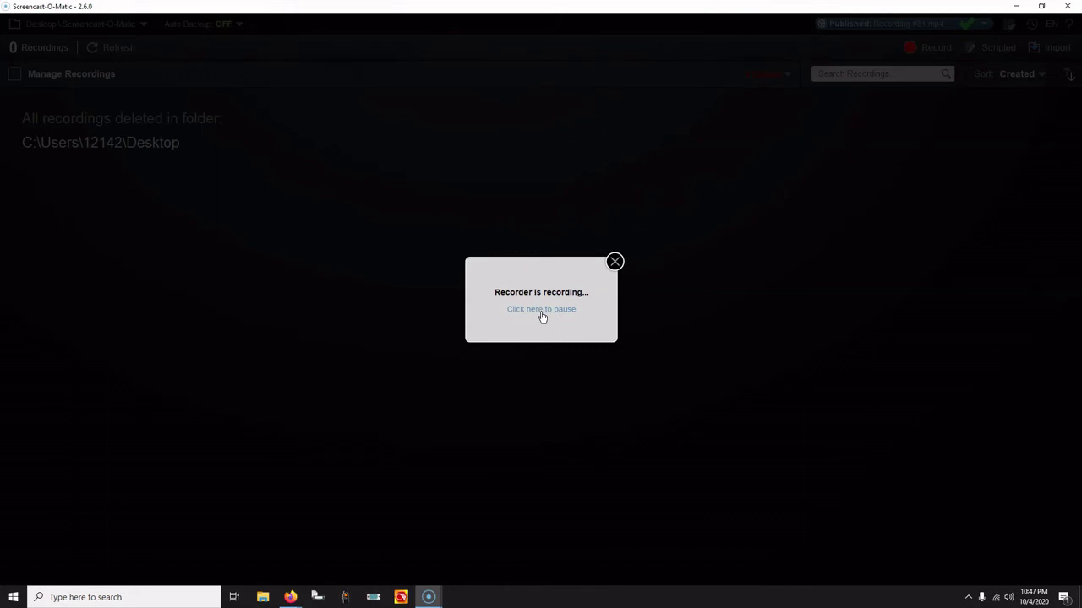
left_click(542, 317)
left_click(554, 313)
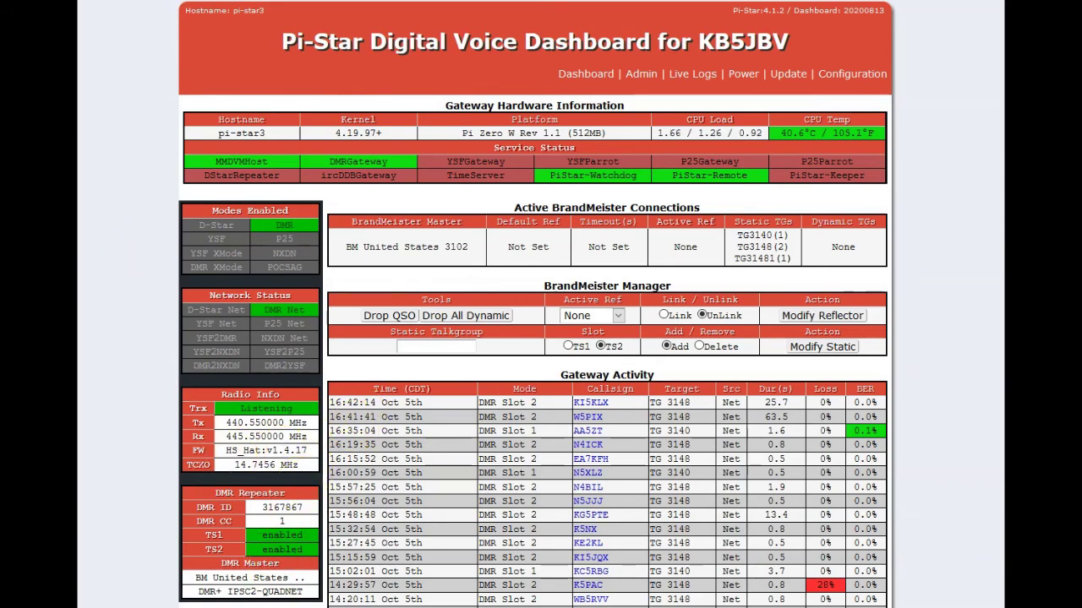
Open pi-star3's Configuration page and review its duplex MMDVMHost, DMR and OLED Type 3 settings.
scroll(672, 376, "down", 3)
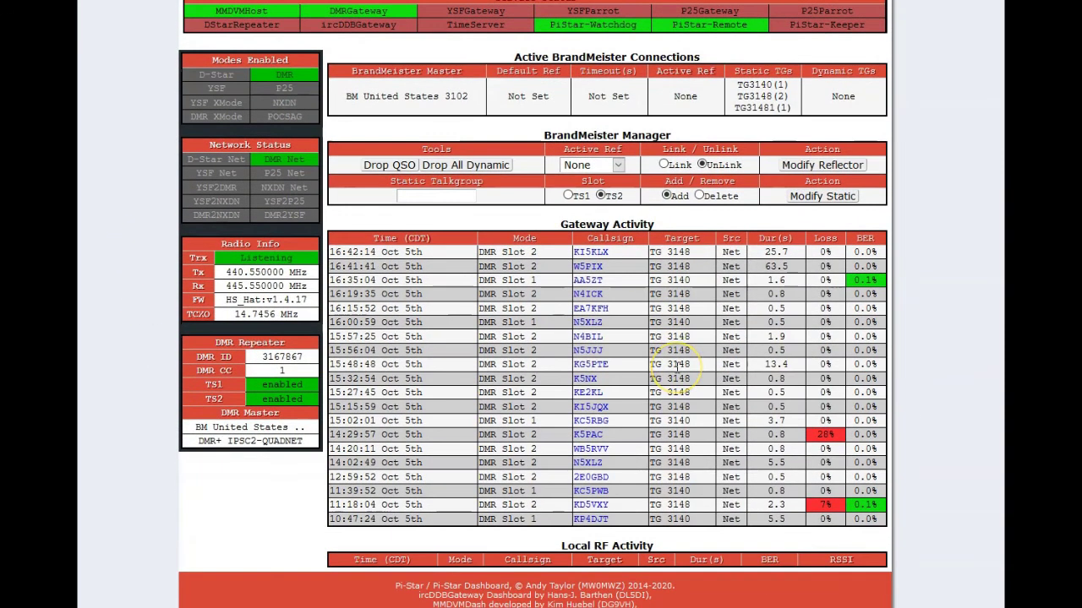
scroll(679, 375, "up", 3)
left_click(862, 76)
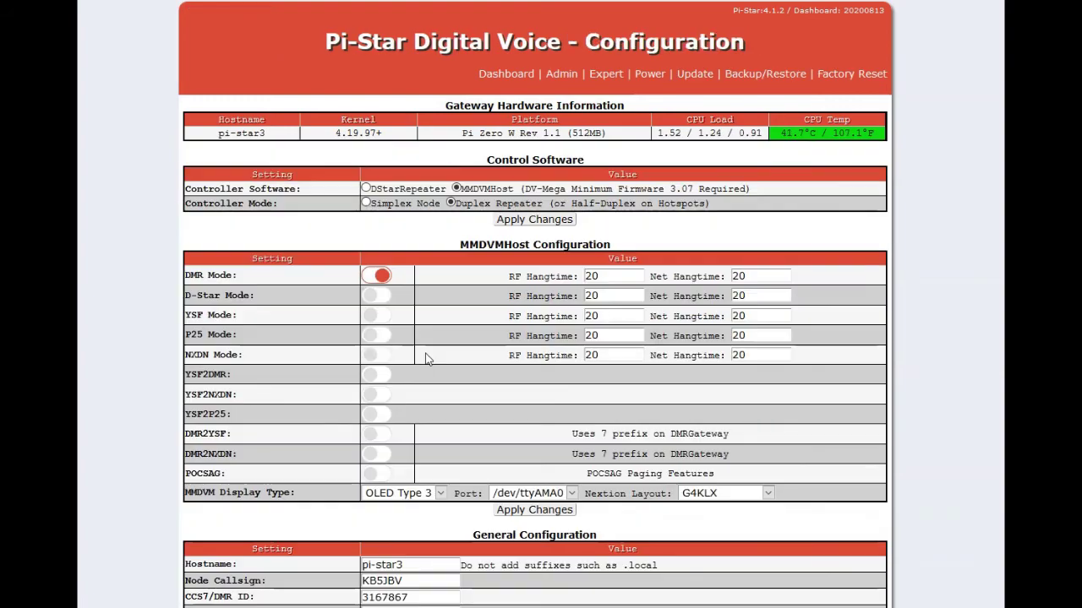
scroll(426, 353, "down", 4)
scroll(426, 354, "down", 10)
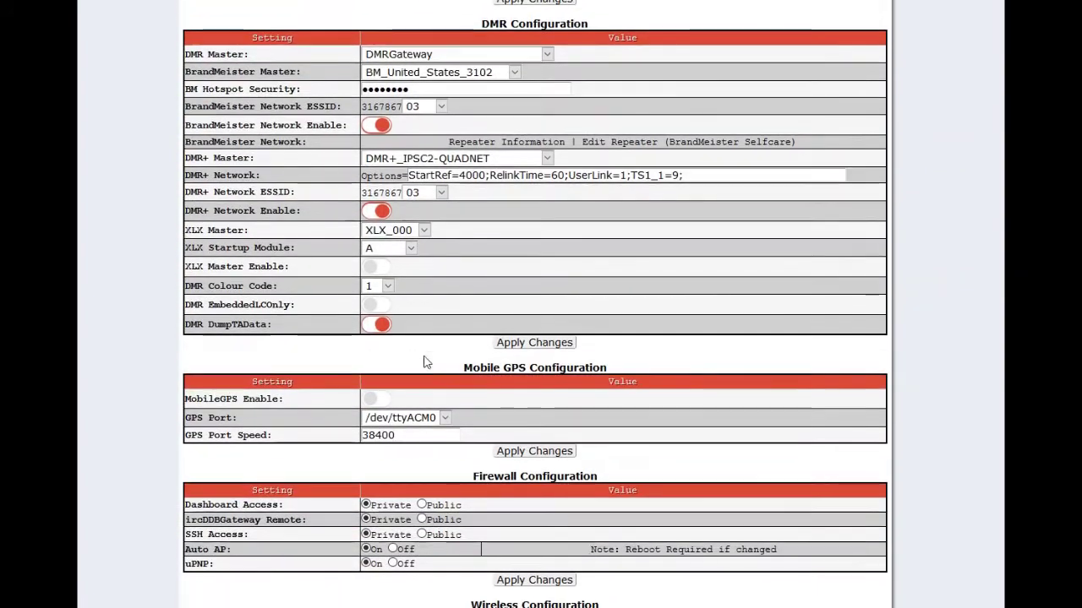
scroll(426, 365, "down", 1)
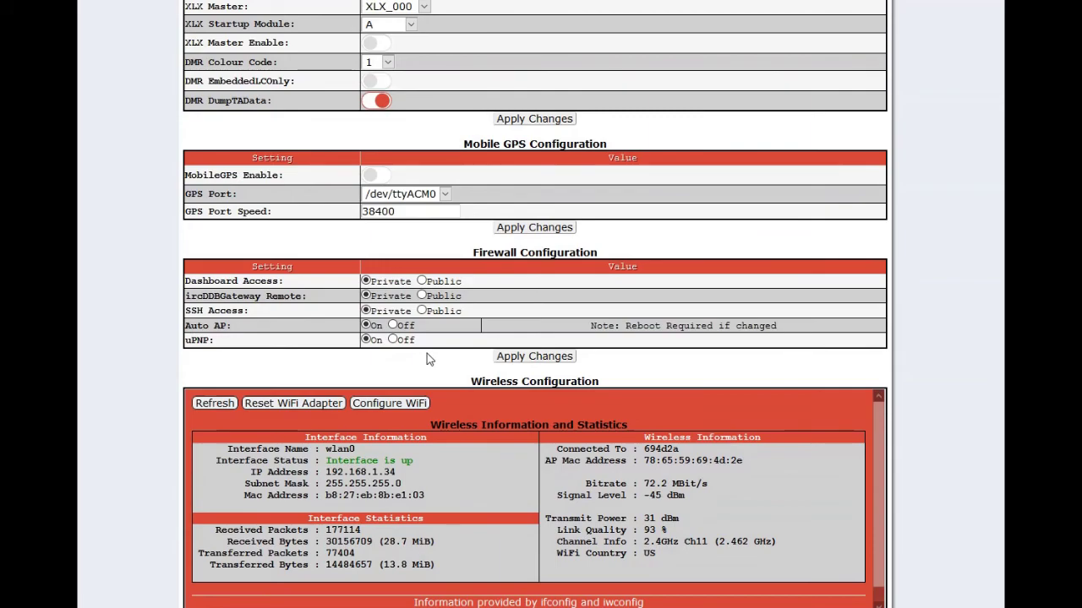
scroll(426, 353, "up", 10)
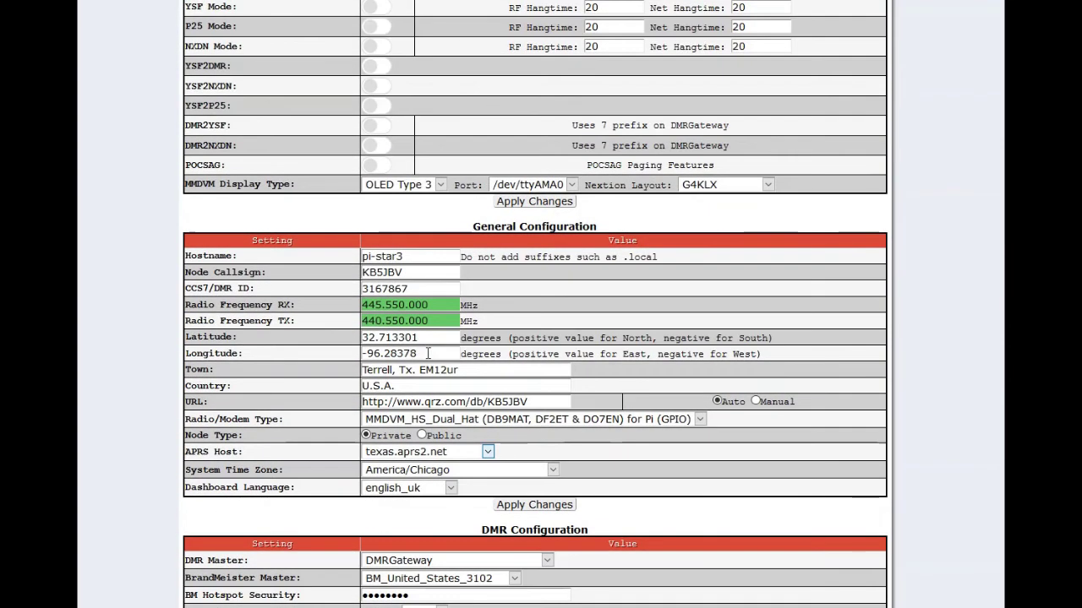
scroll(427, 354, "down", 10)
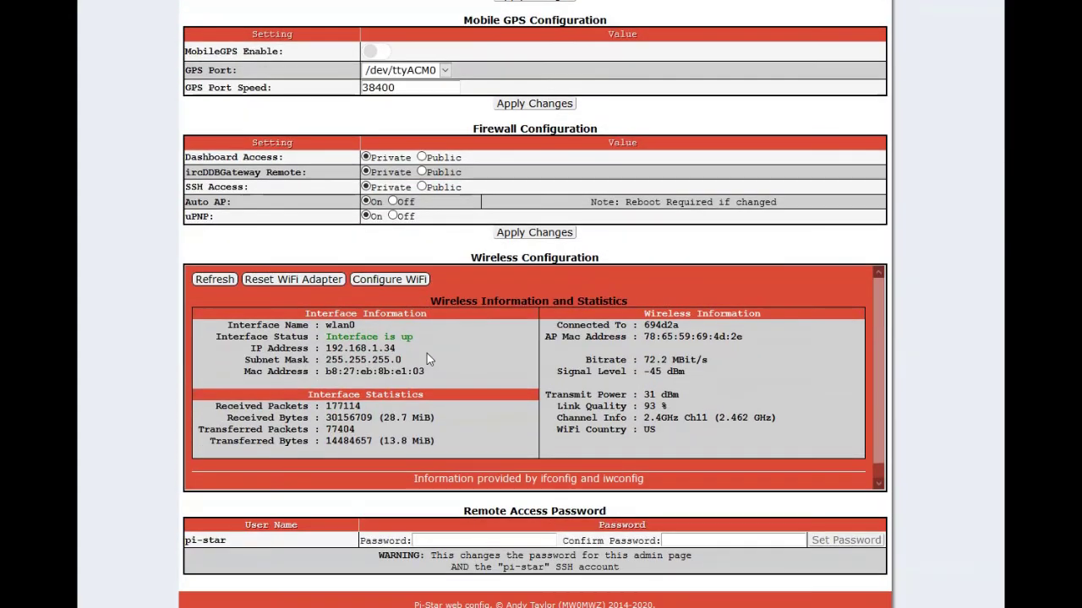
scroll(427, 355, "up", 10)
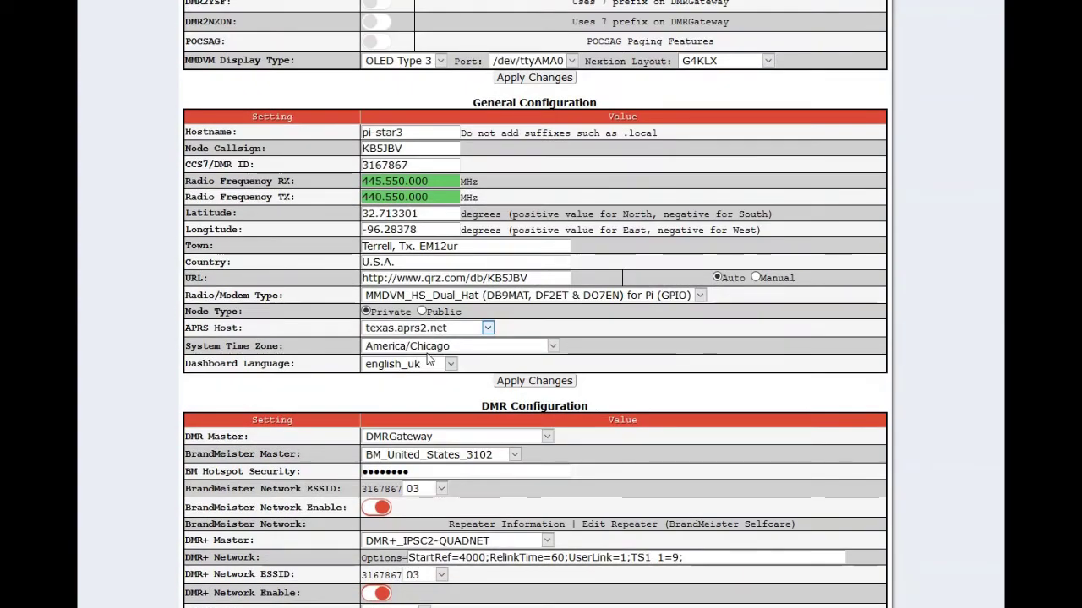
scroll(429, 359, "up", 5)
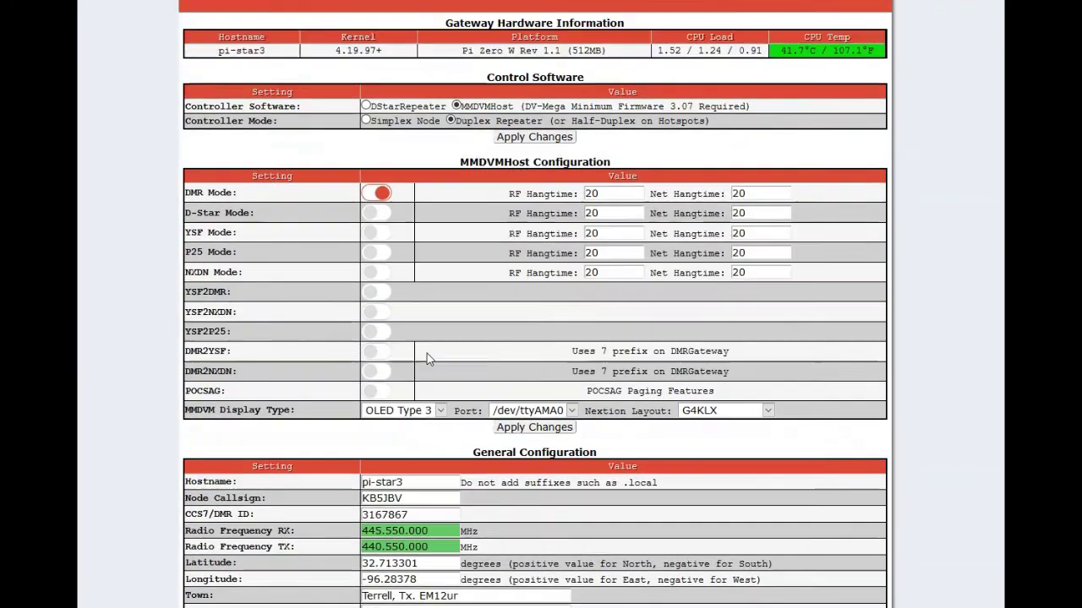
scroll(427, 353, "up", 2)
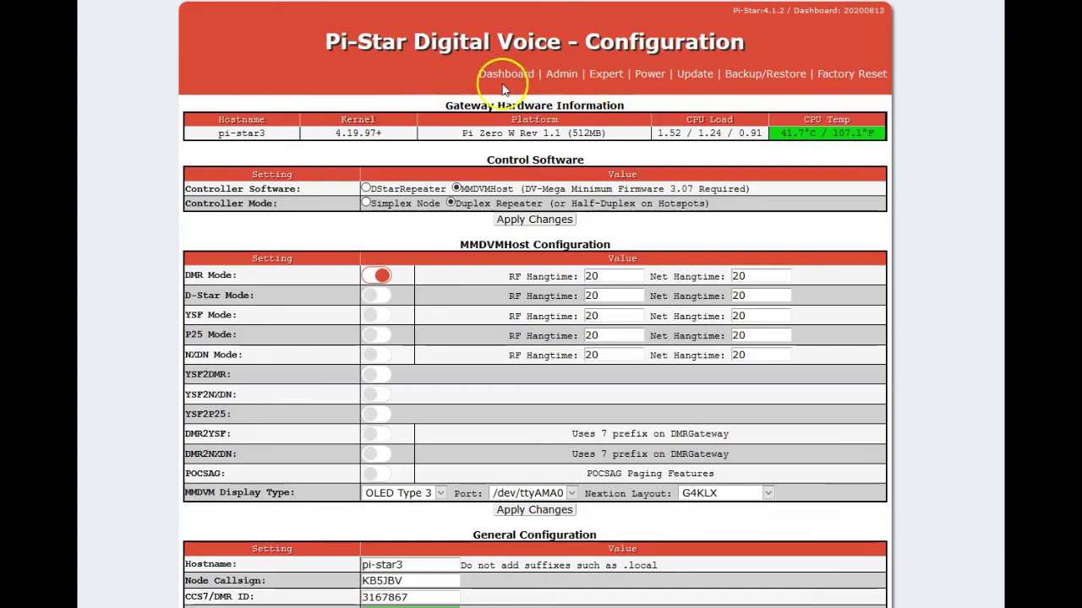
scroll(311, 126, "down", 3)
scroll(311, 125, "down", 3)
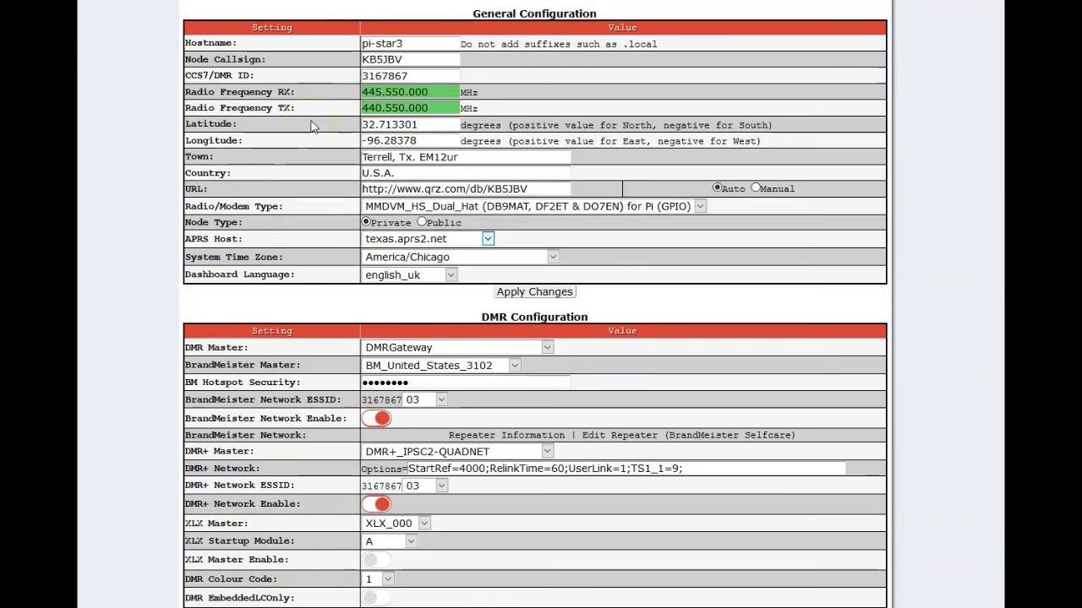
scroll(311, 125, "down", 6)
scroll(311, 125, "up", 6)
scroll(310, 125, "up", 6)
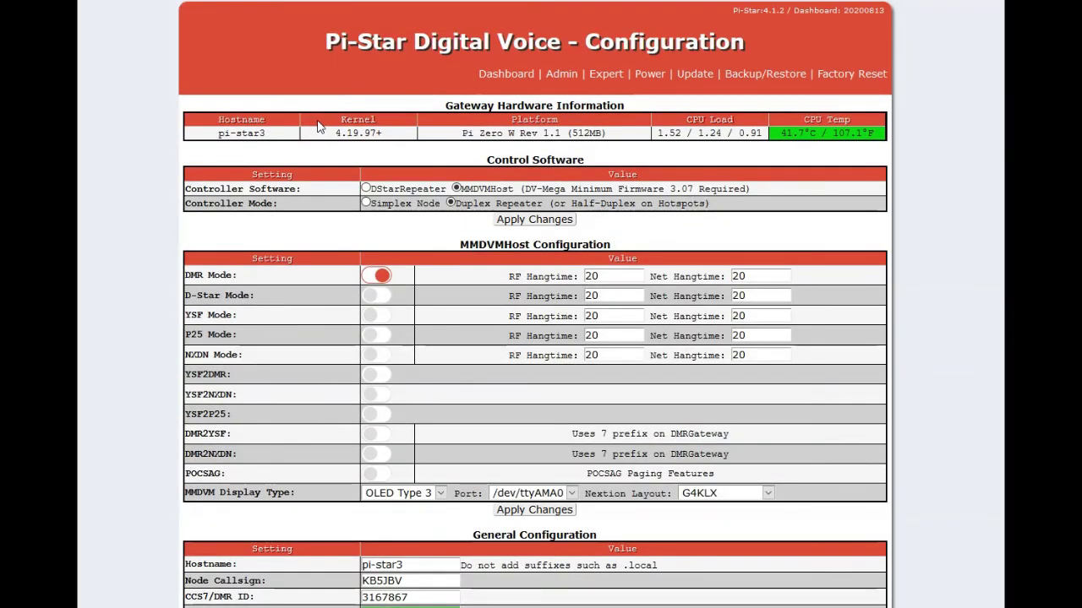